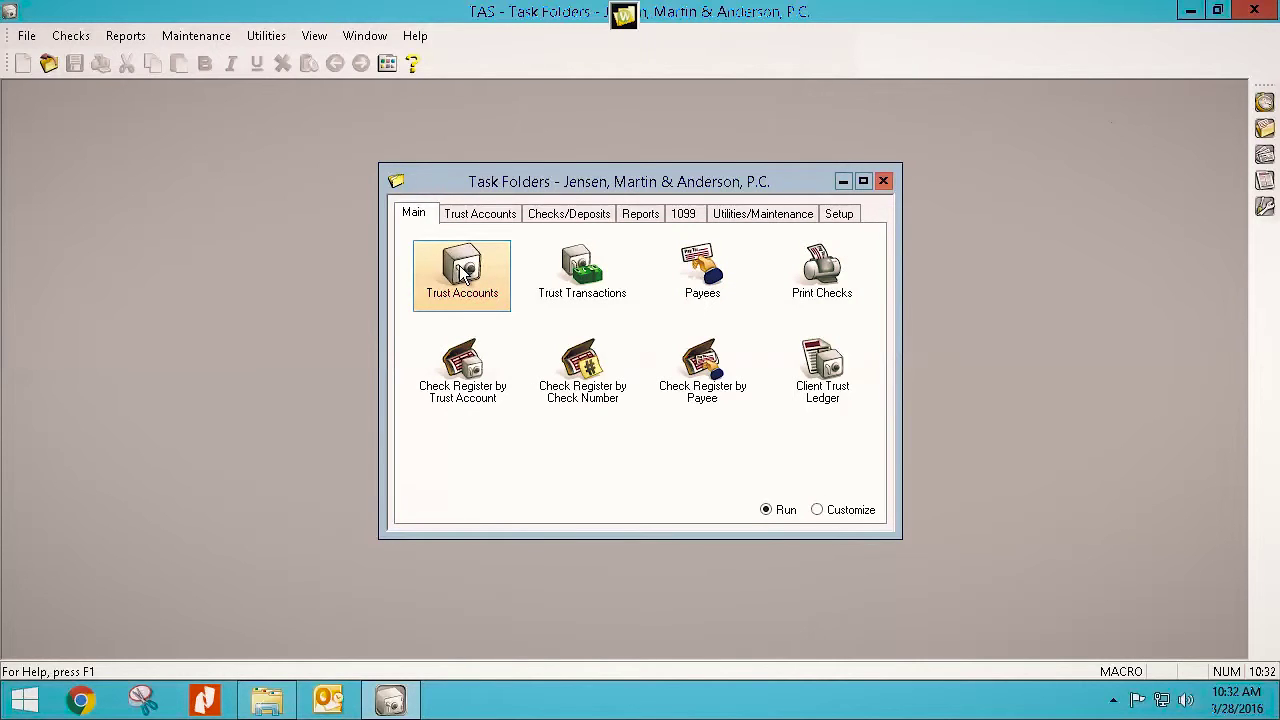
- Open the trust accounting customization and allow Tabs3 to automatically create trust transactions, acknowledging the compliance notice
click(755, 214)
double_click(517, 265)
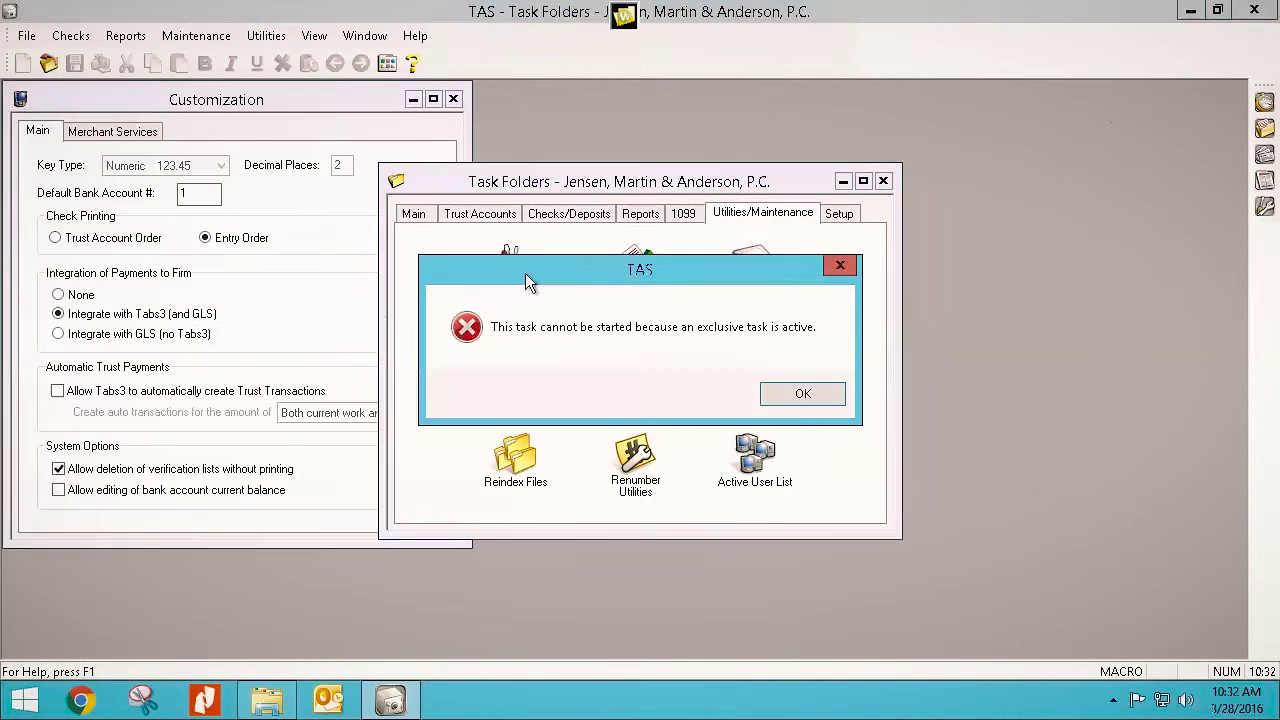
click(797, 398)
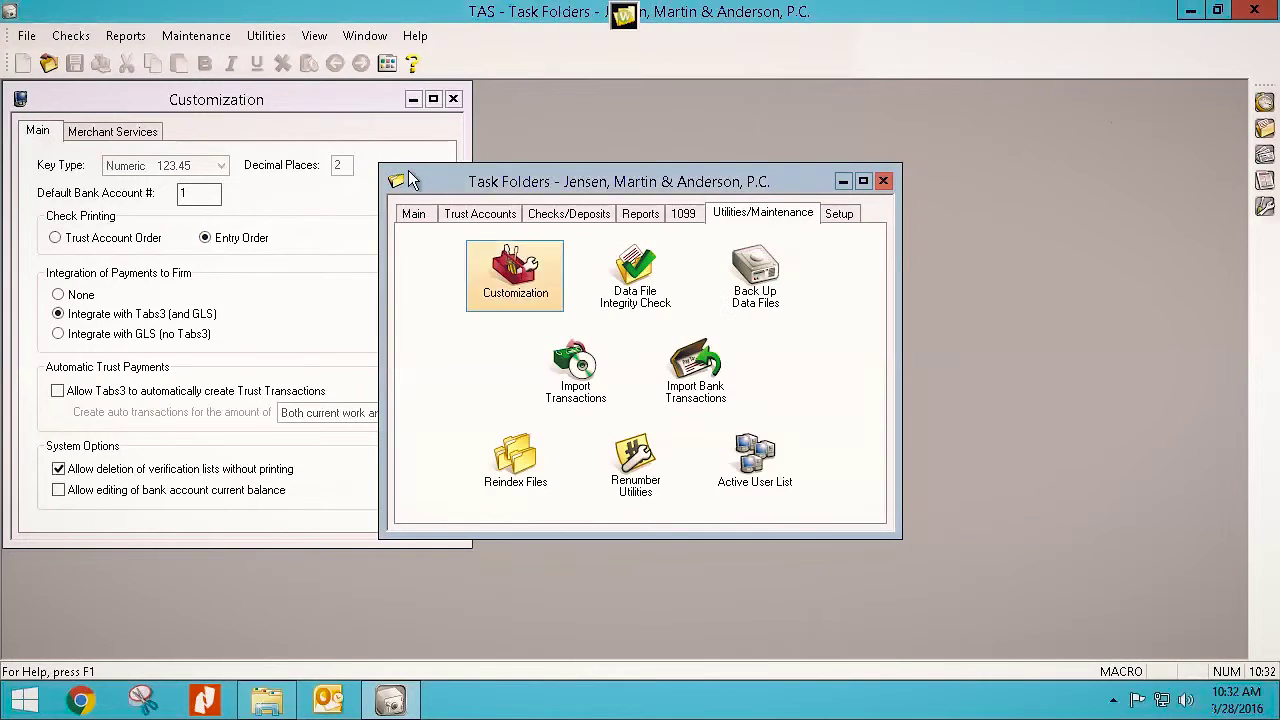
click(323, 96)
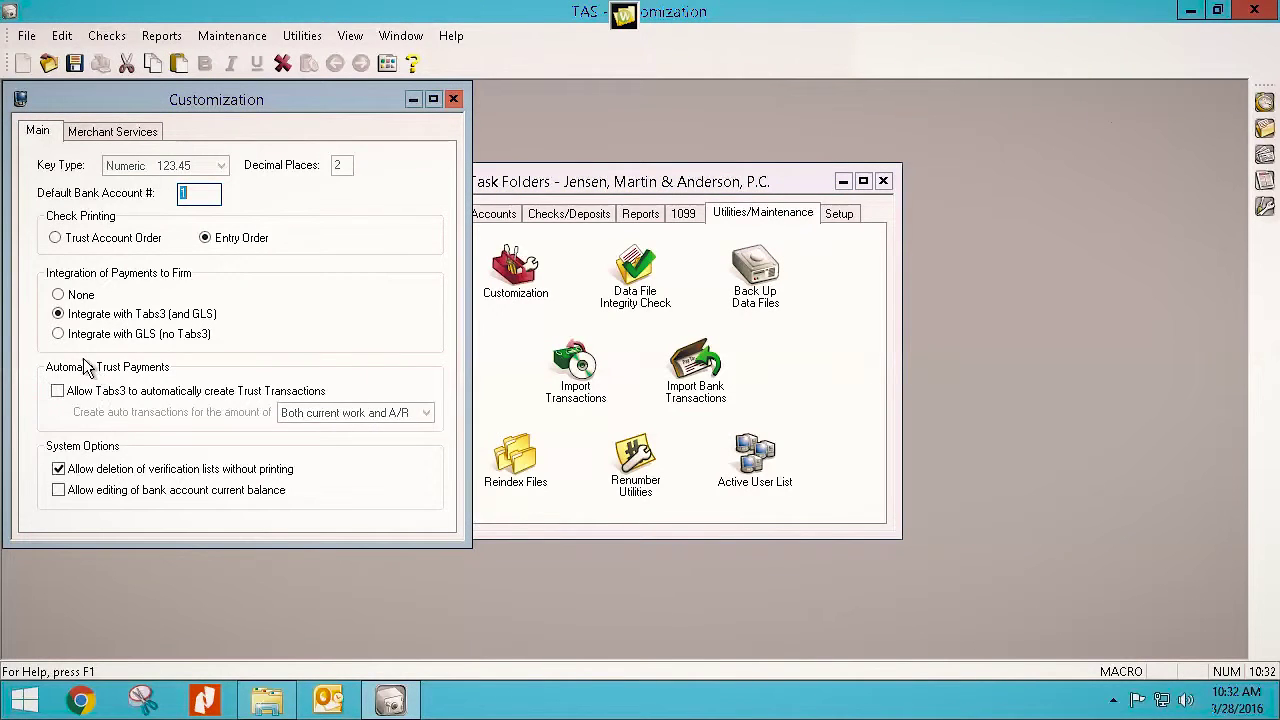
click(57, 391)
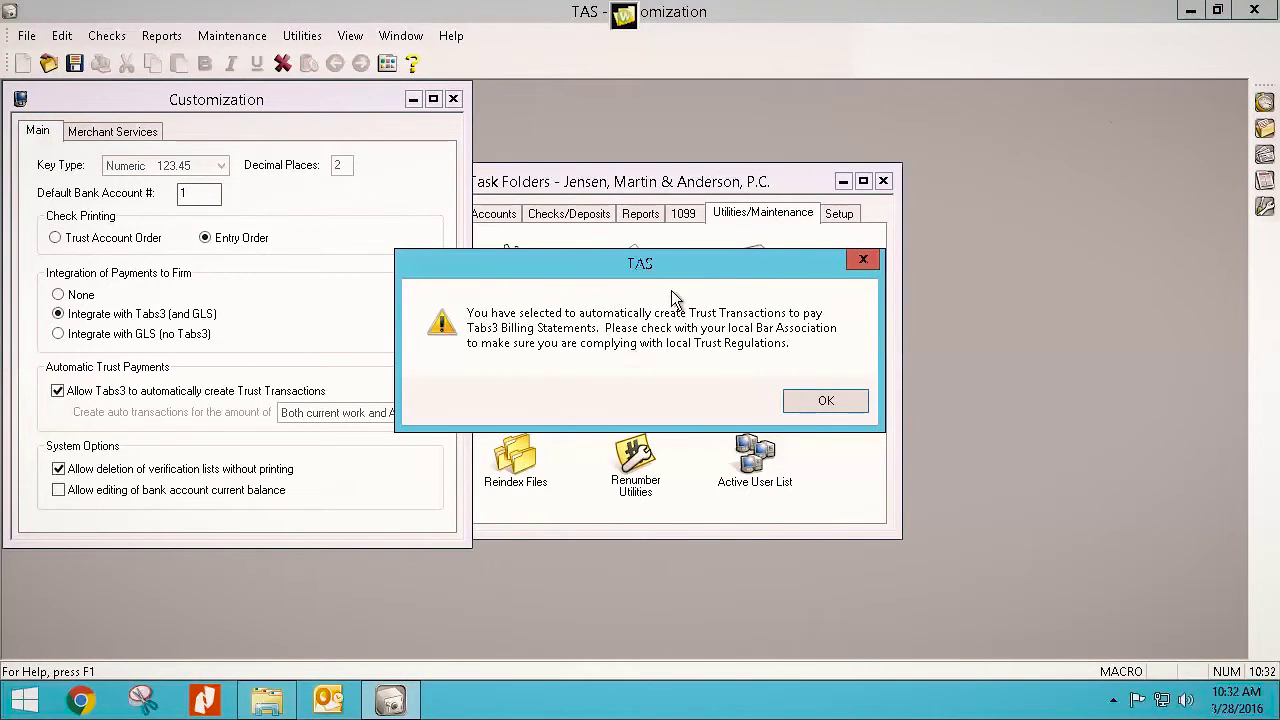
click(810, 404)
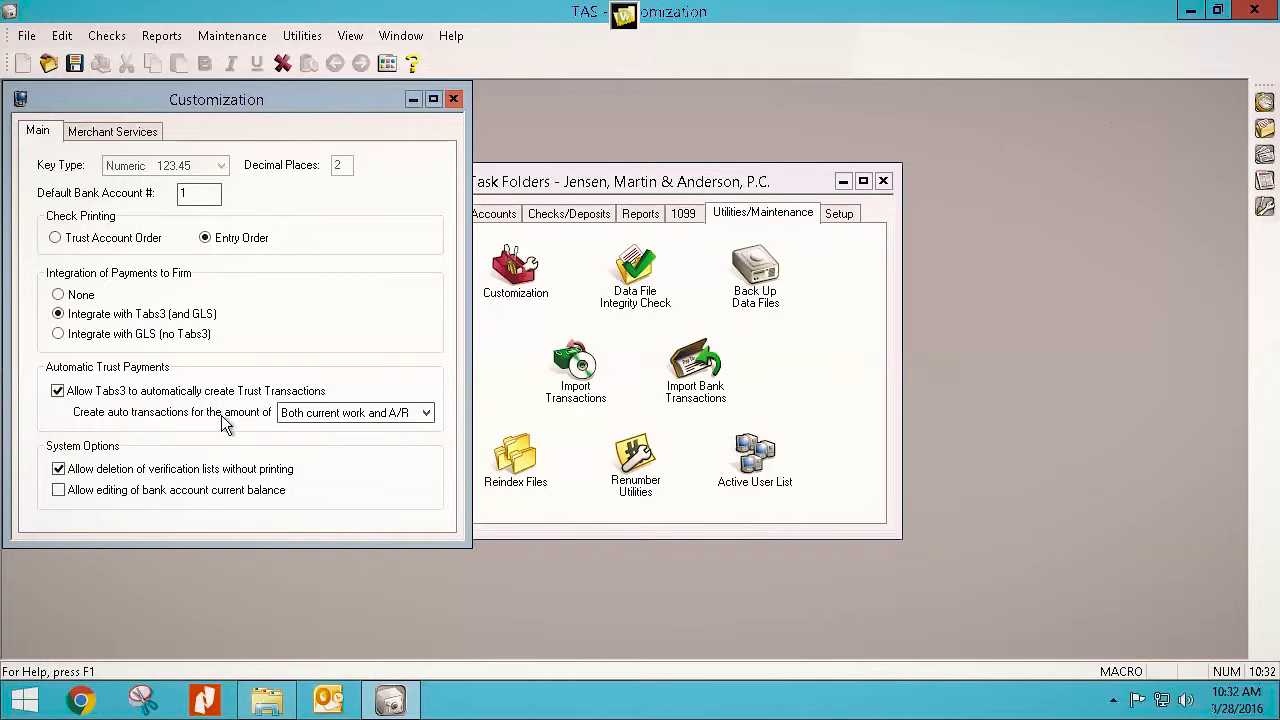
- Keep automatic transactions set to both current work and A/R, and save the customization settings
click(309, 418)
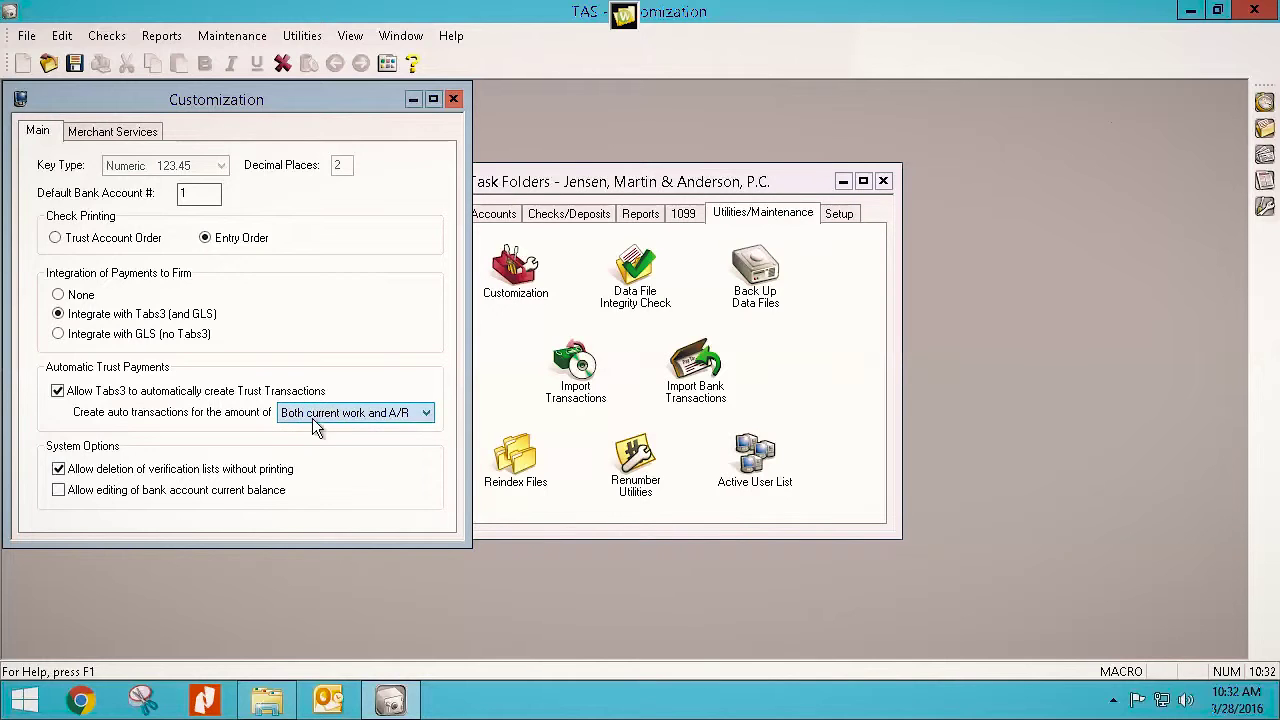
click(426, 411)
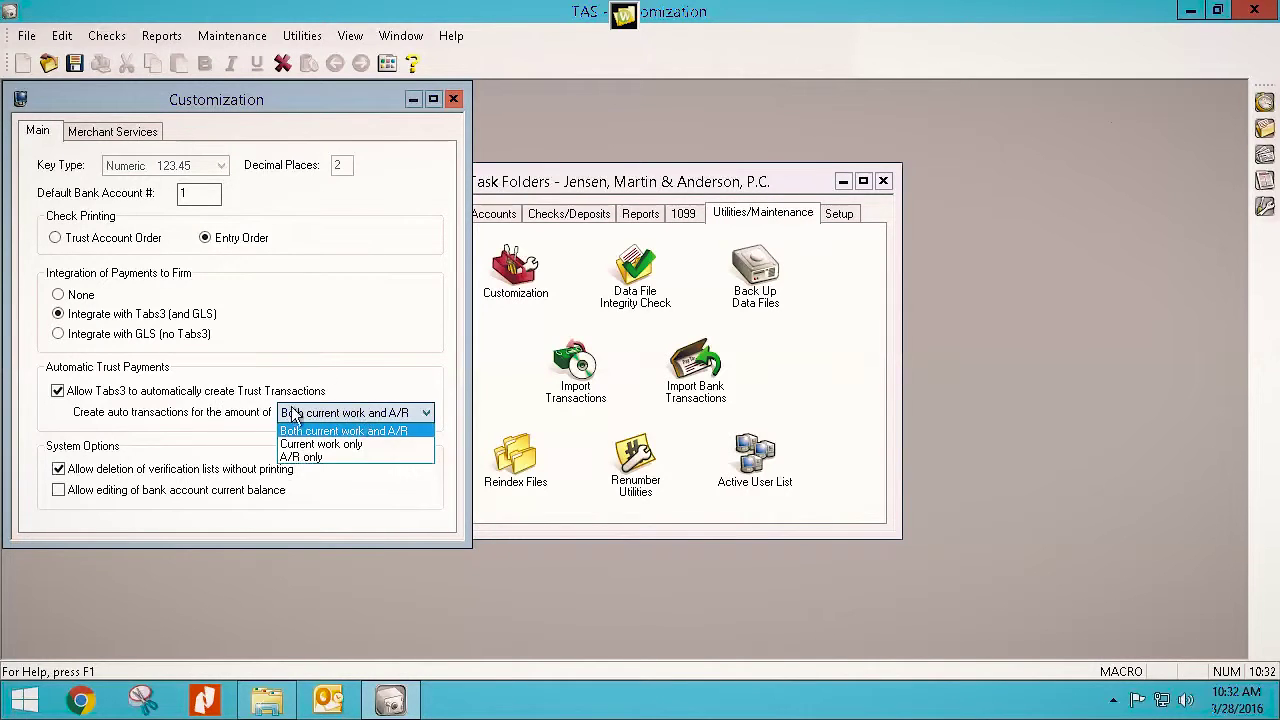
click(339, 384)
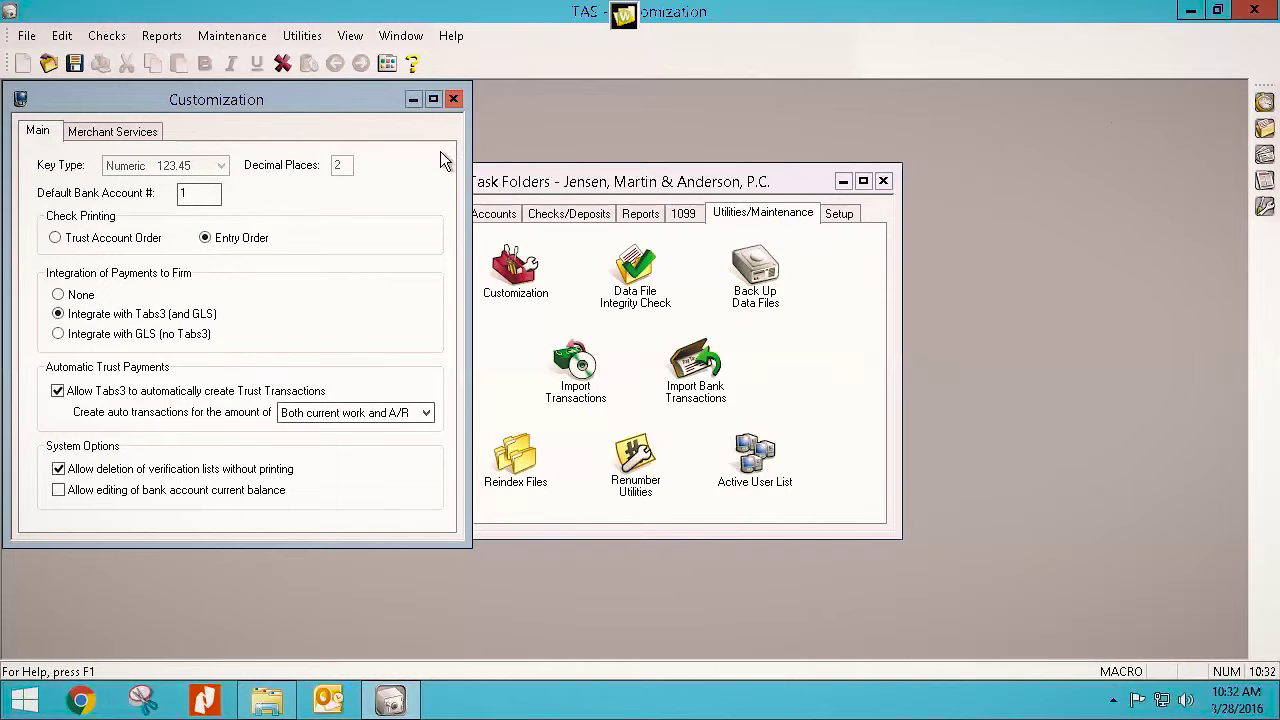
click(454, 99)
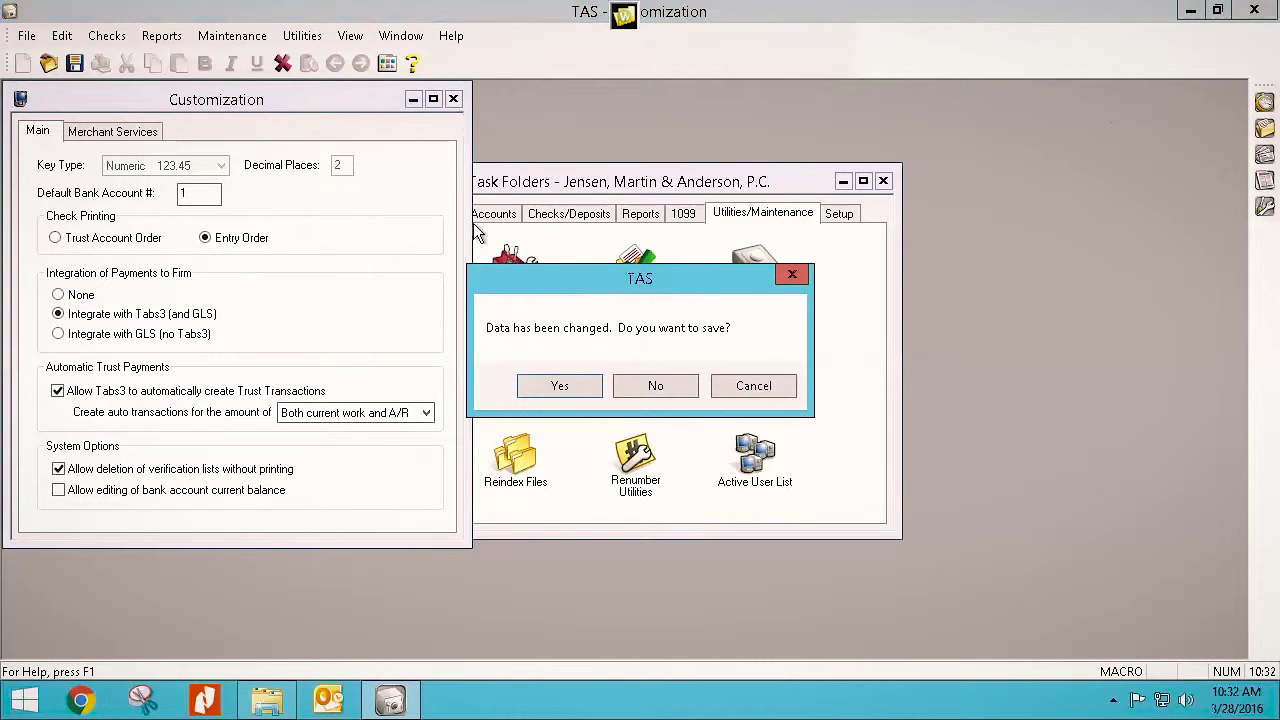
click(545, 388)
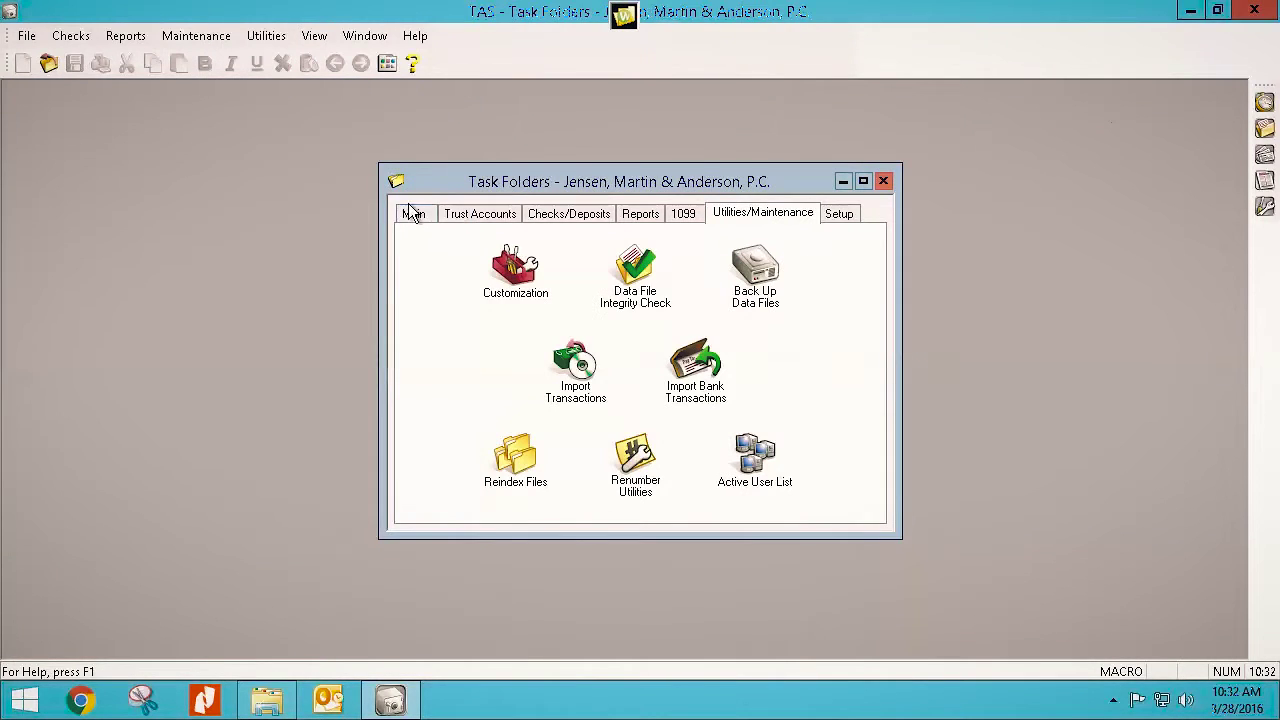
- Look up the Bel-Cor case's trust account and examine its balances and Tabs3 billing options
click(411, 215)
double_click(462, 272)
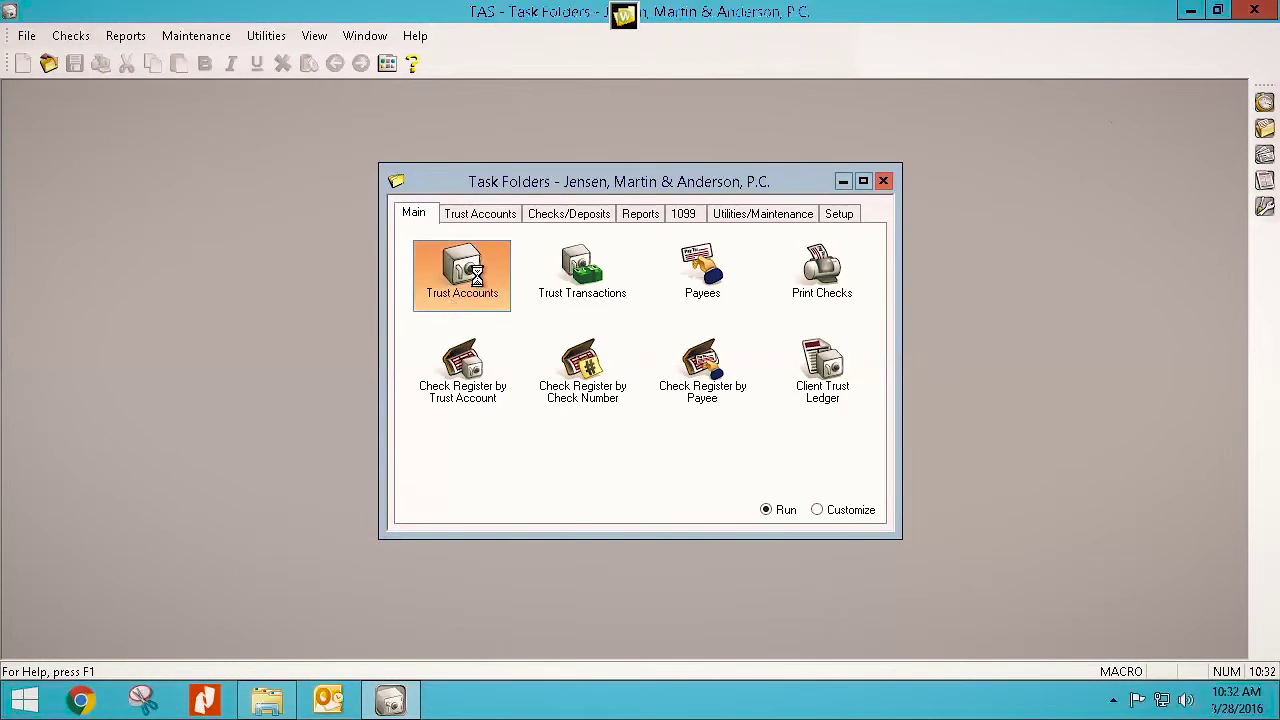
click(286, 158)
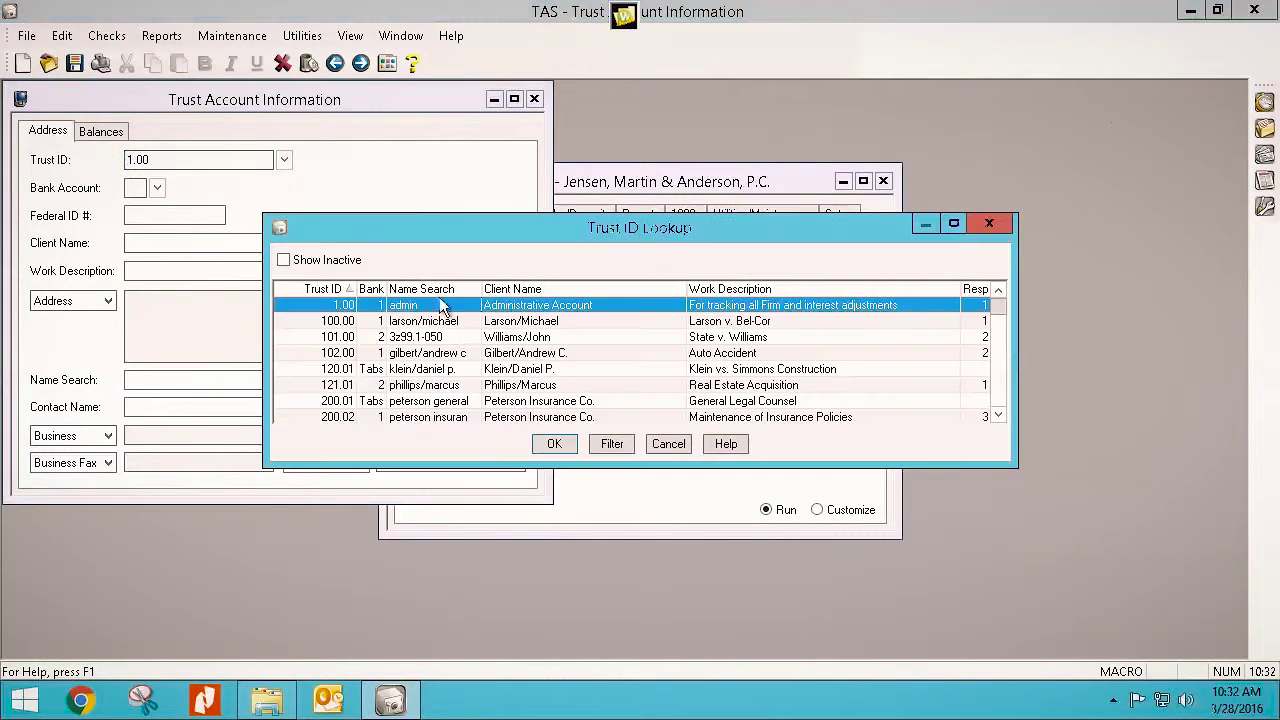
click(414, 322)
double_click(414, 322)
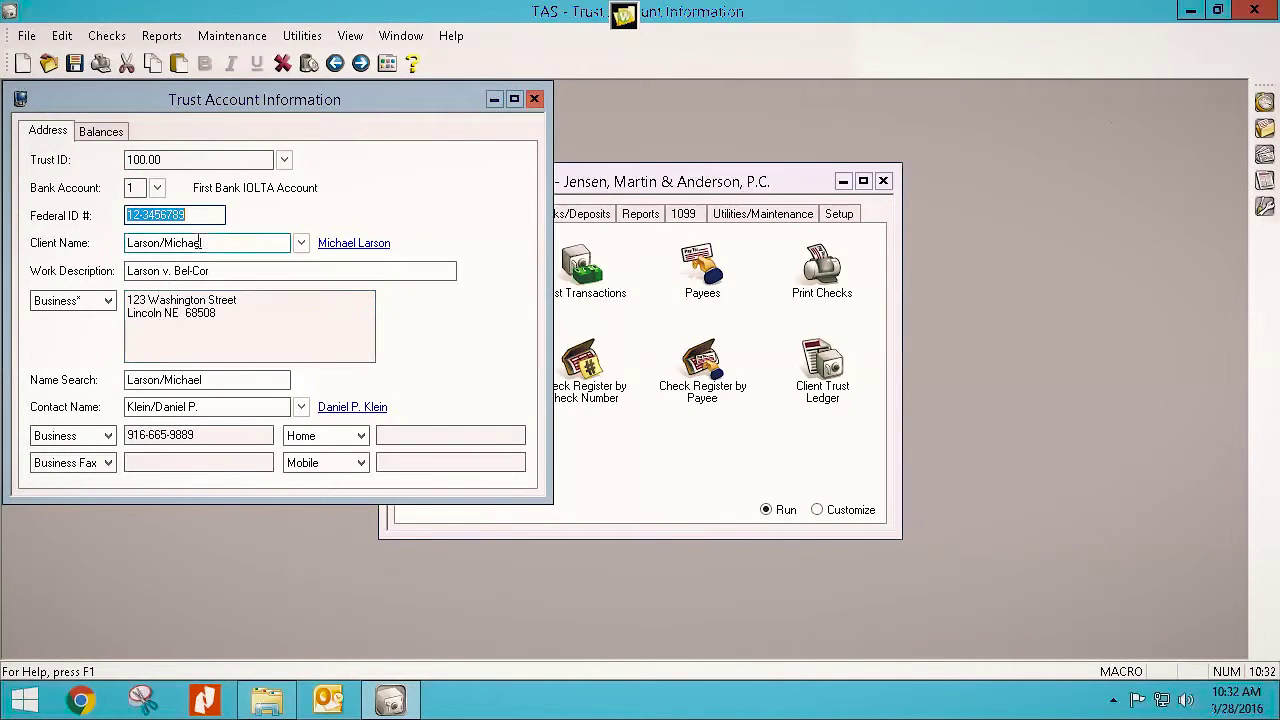
click(103, 132)
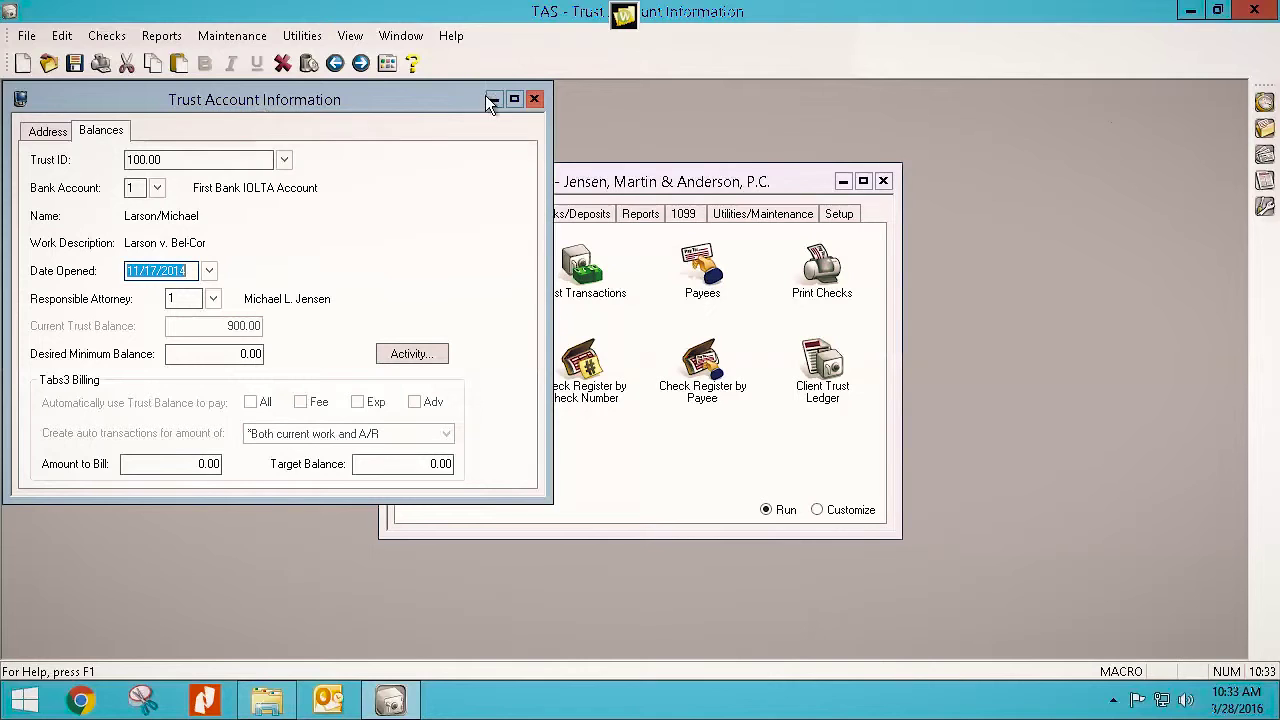
click(534, 100)
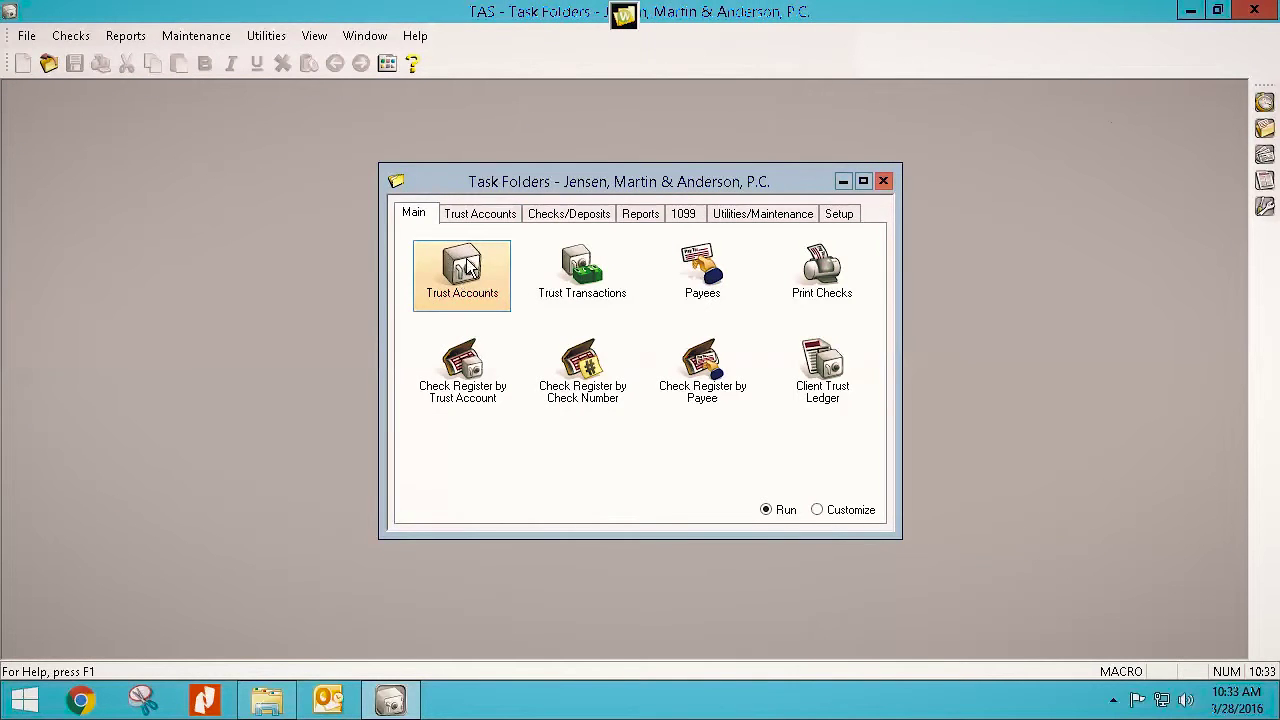
click(530, 290)
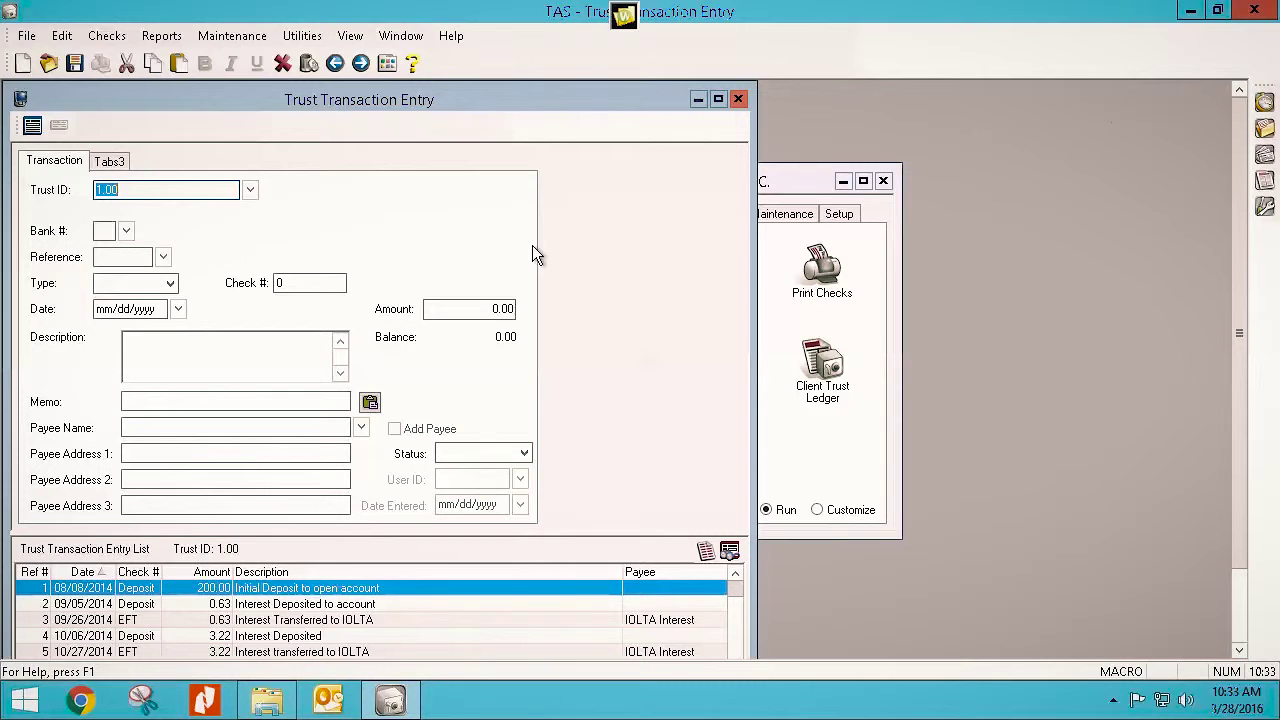
click(737, 100)
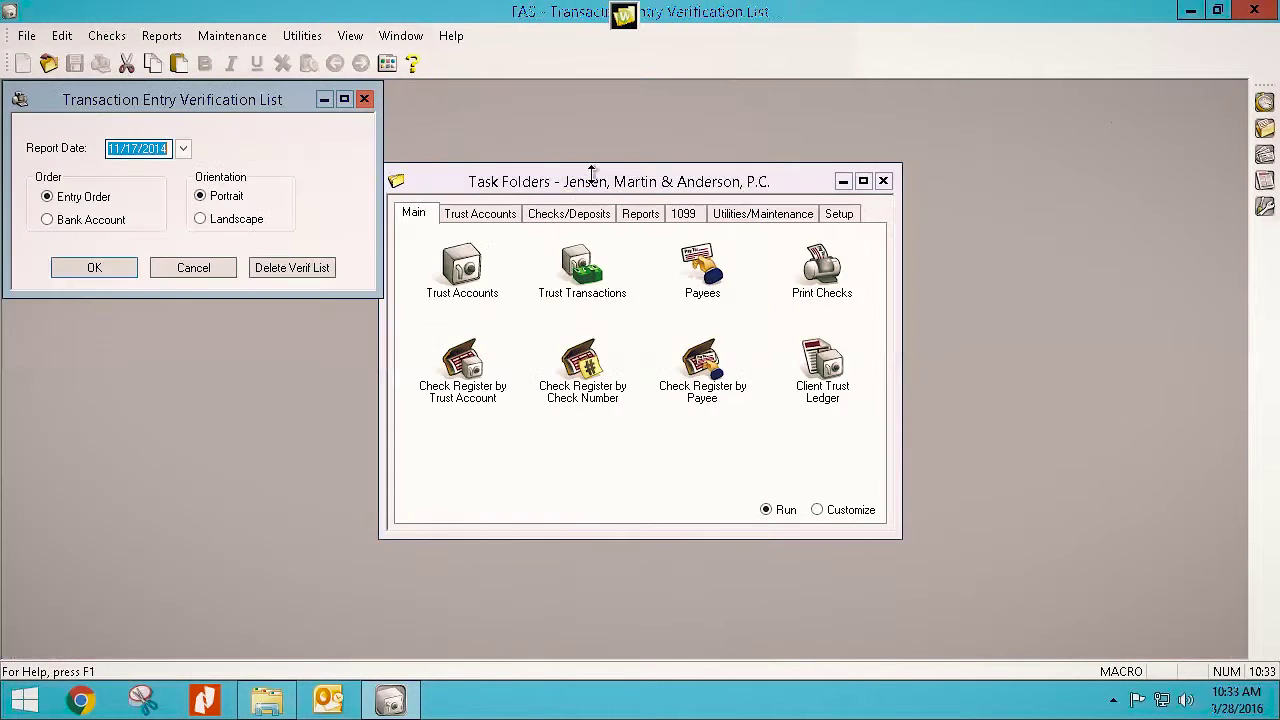
click(182, 268)
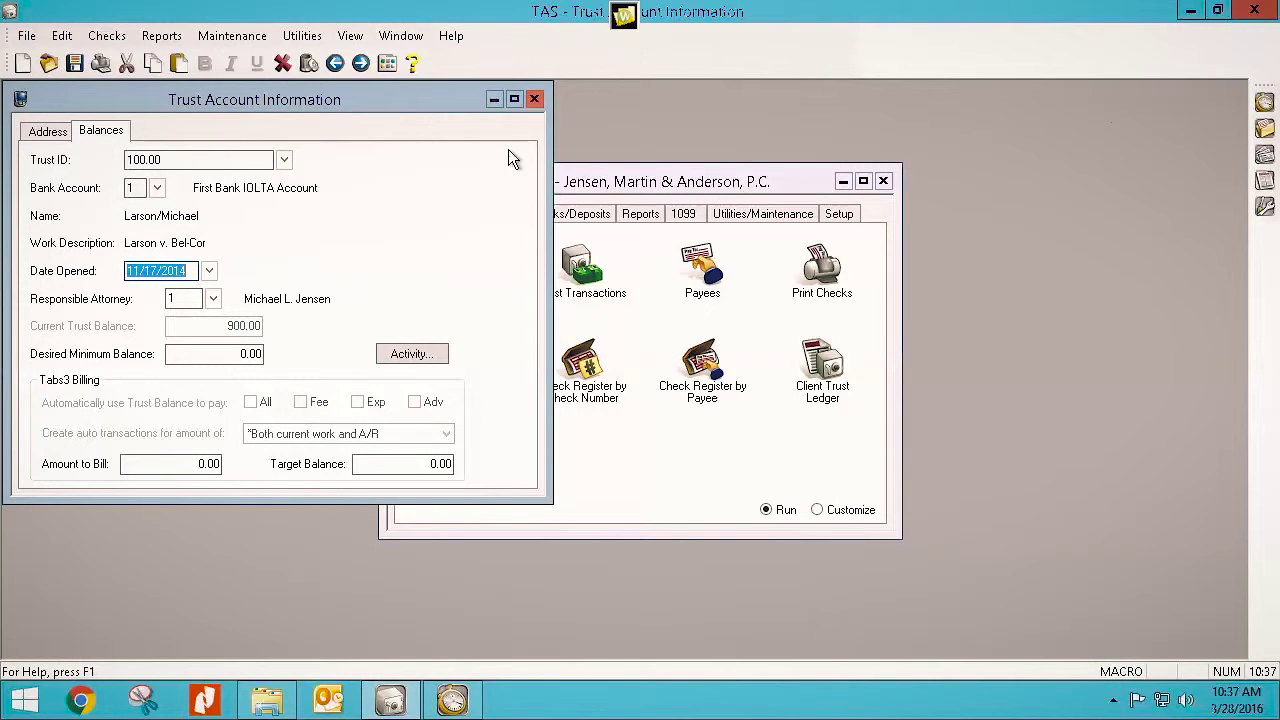
- In the Tabs3 integration settings of bank account 1, allow automatic payments from trust accounts when generating final statements, and save the bank account
click(533, 99)
click(840, 215)
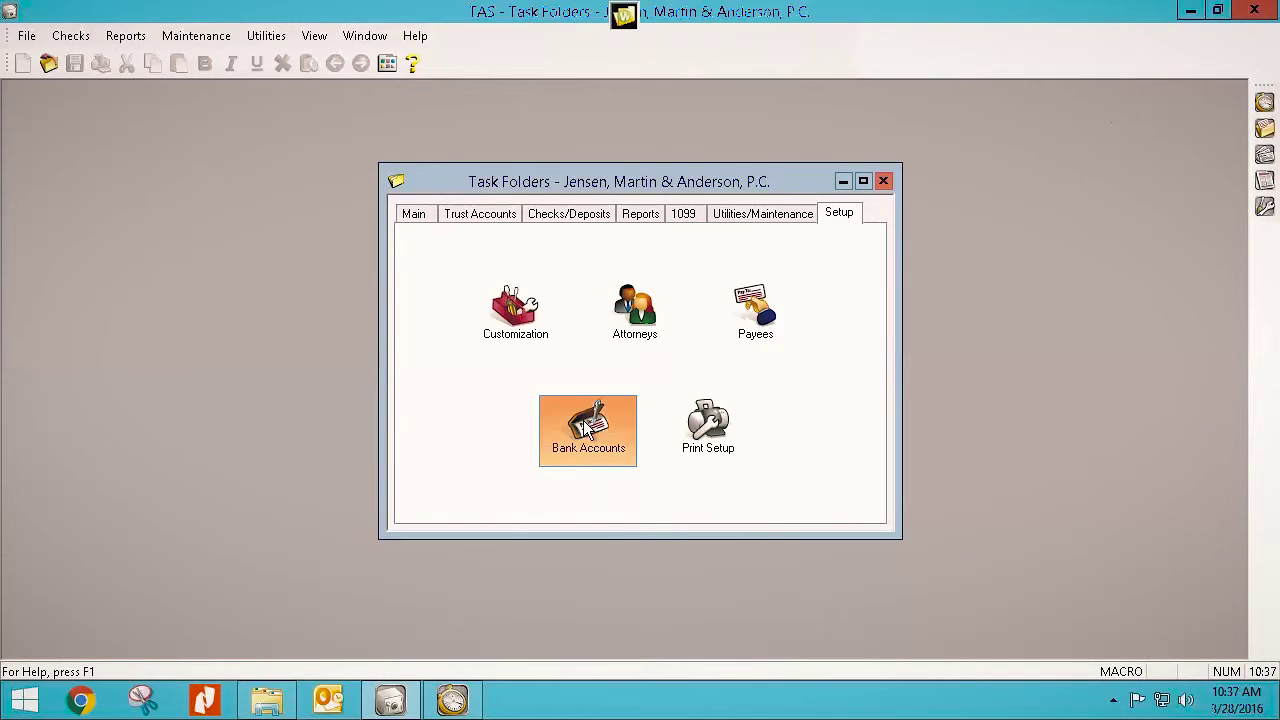
click(588, 425)
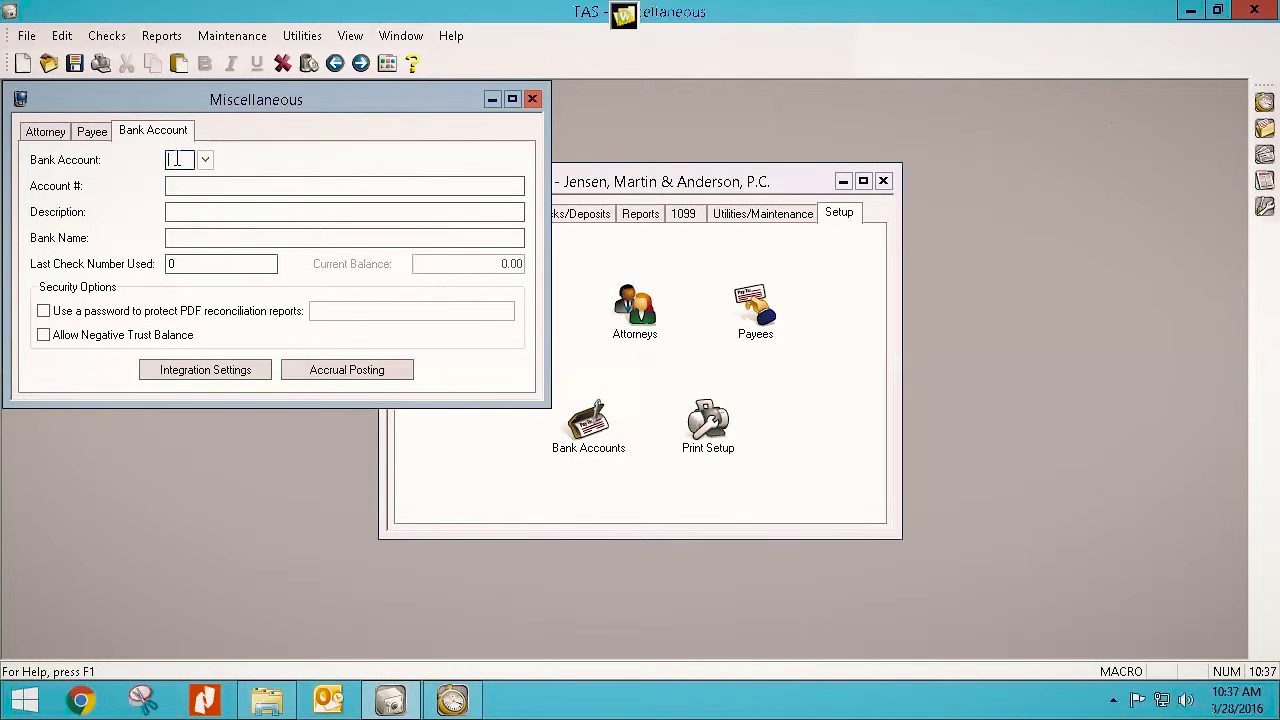
text(1)
key(Tab)
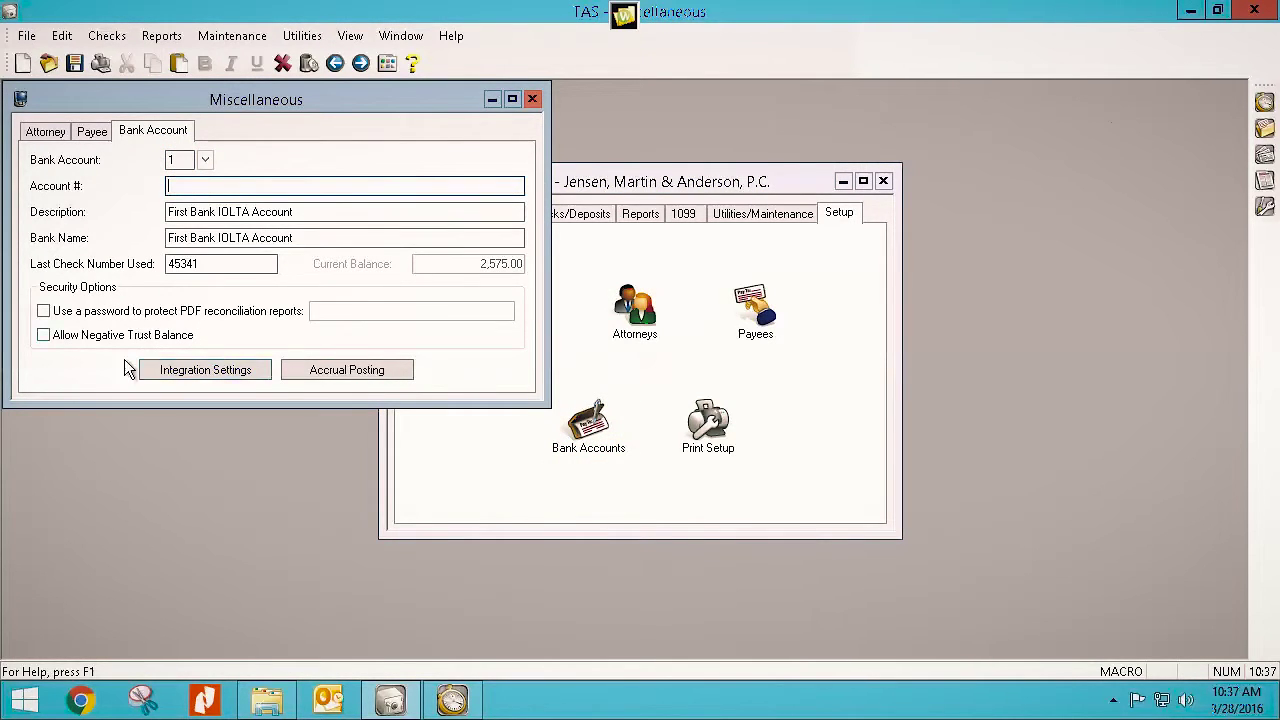
click(194, 372)
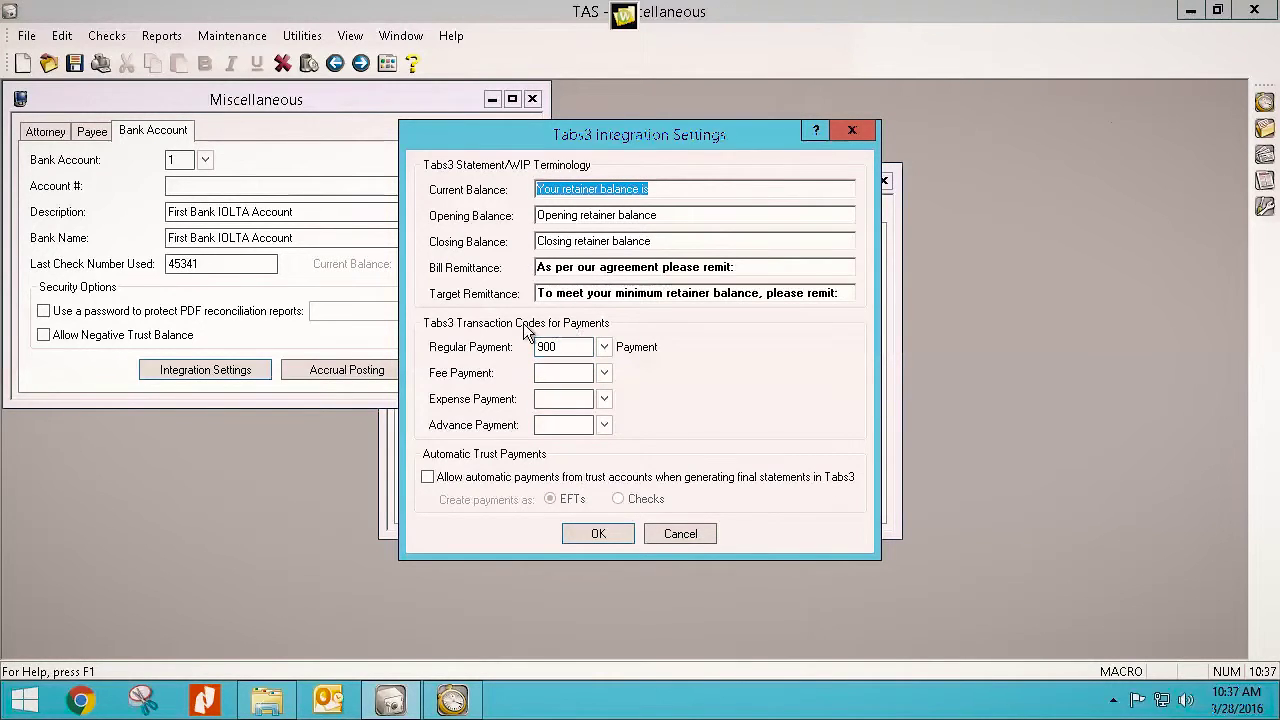
click(429, 478)
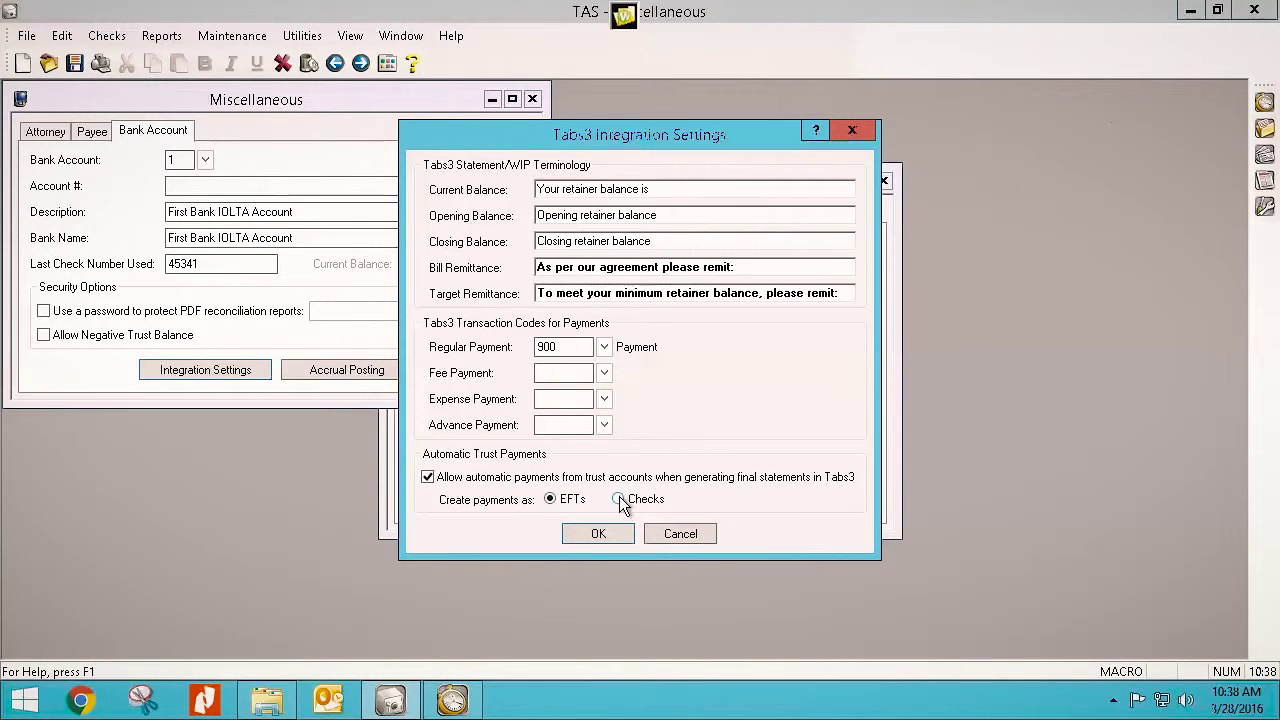
click(580, 534)
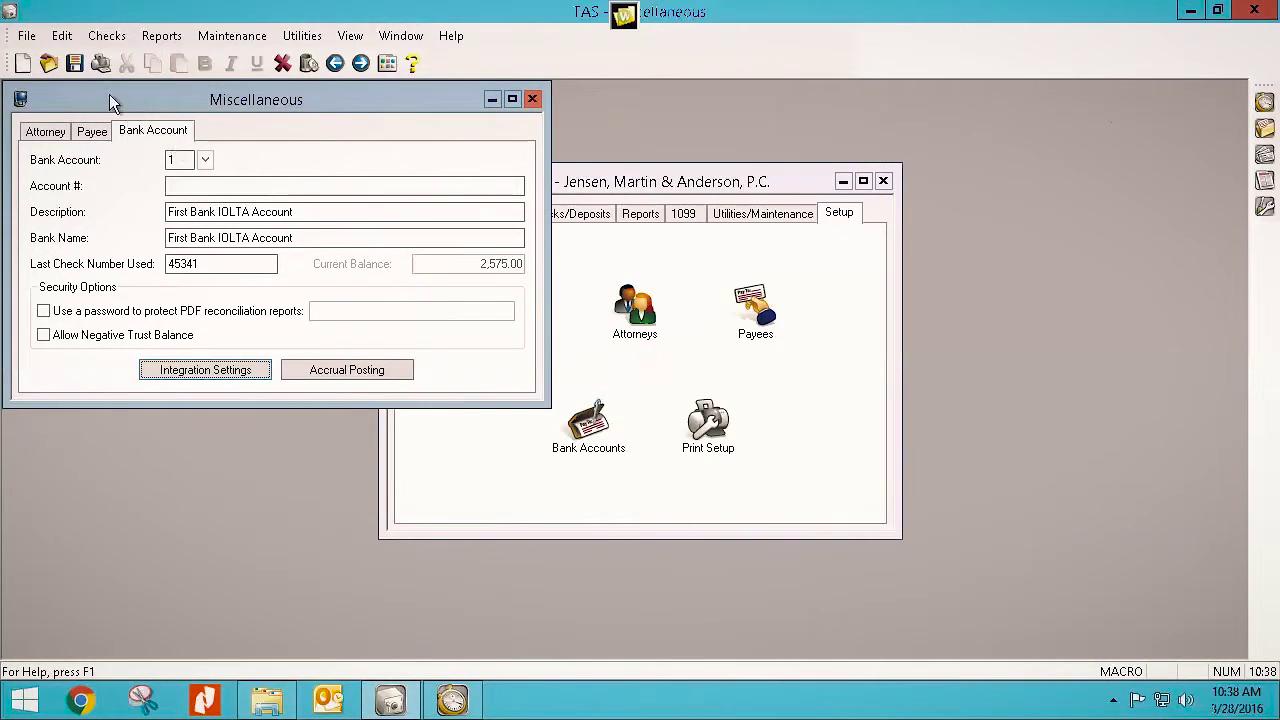
click(76, 64)
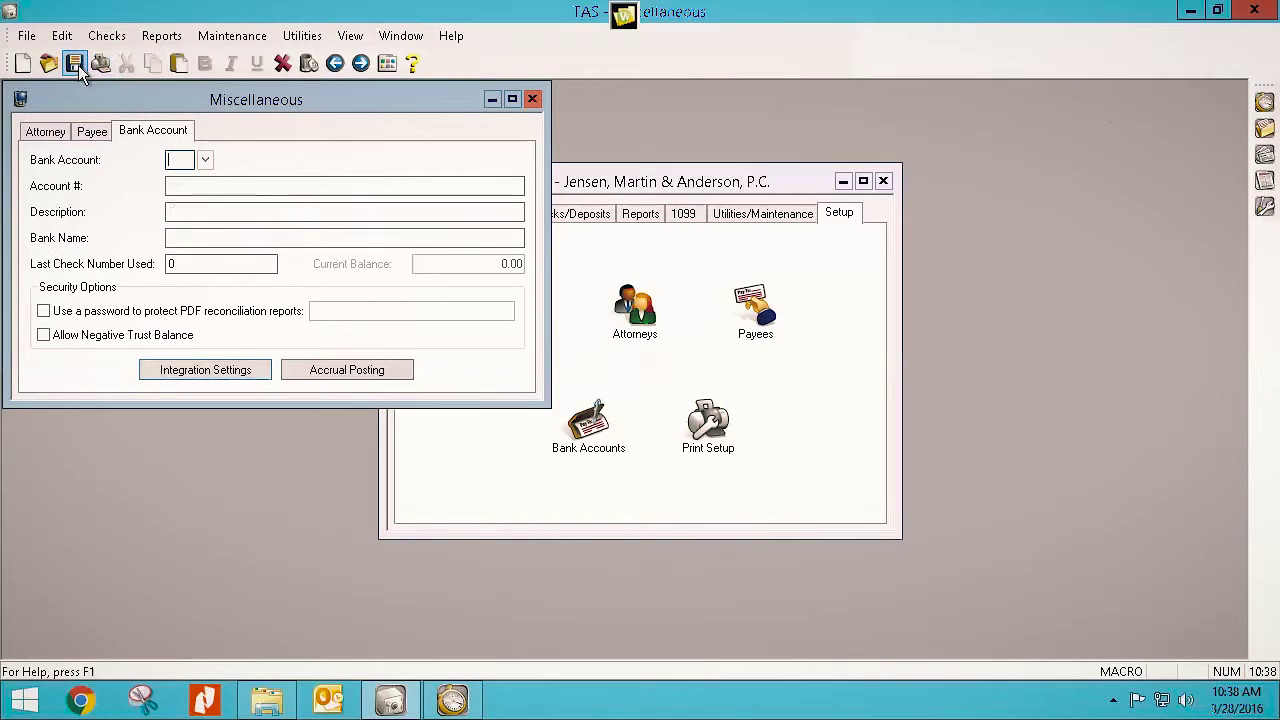
click(533, 100)
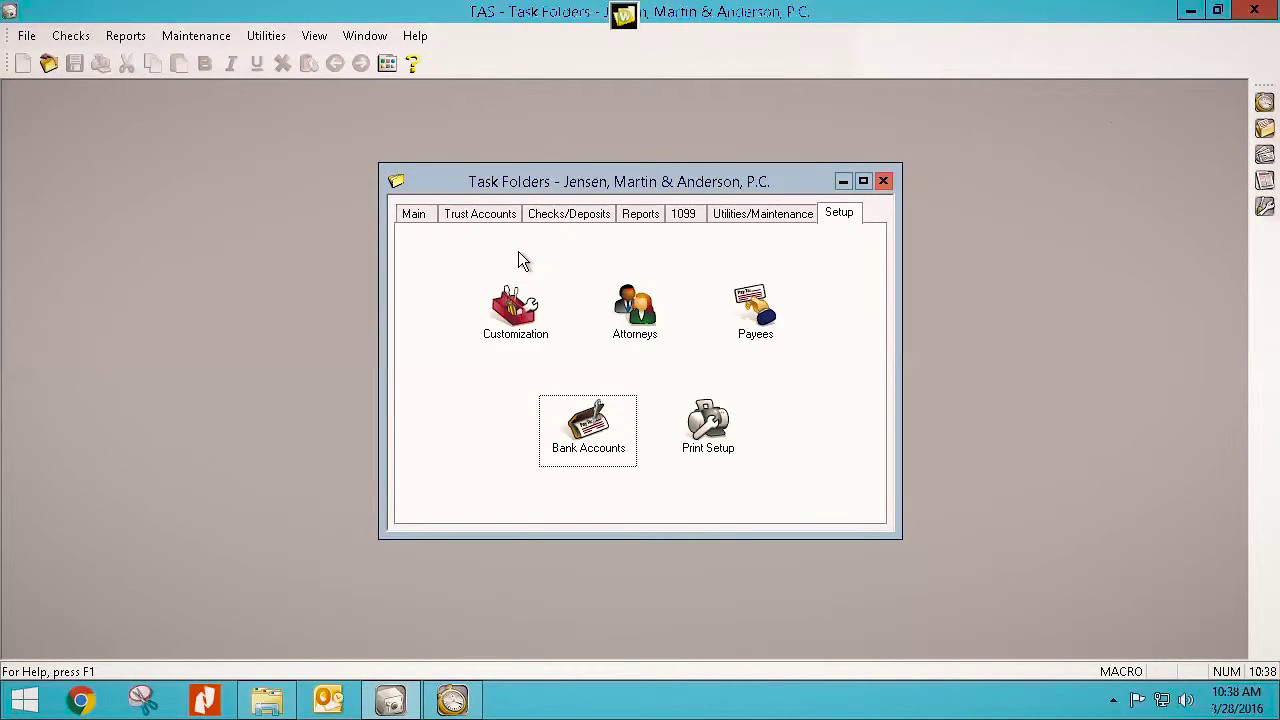
- Set the Bel-Cor case's trust account to automatically use its balance to pay all charge types, and save the account
click(414, 215)
click(467, 272)
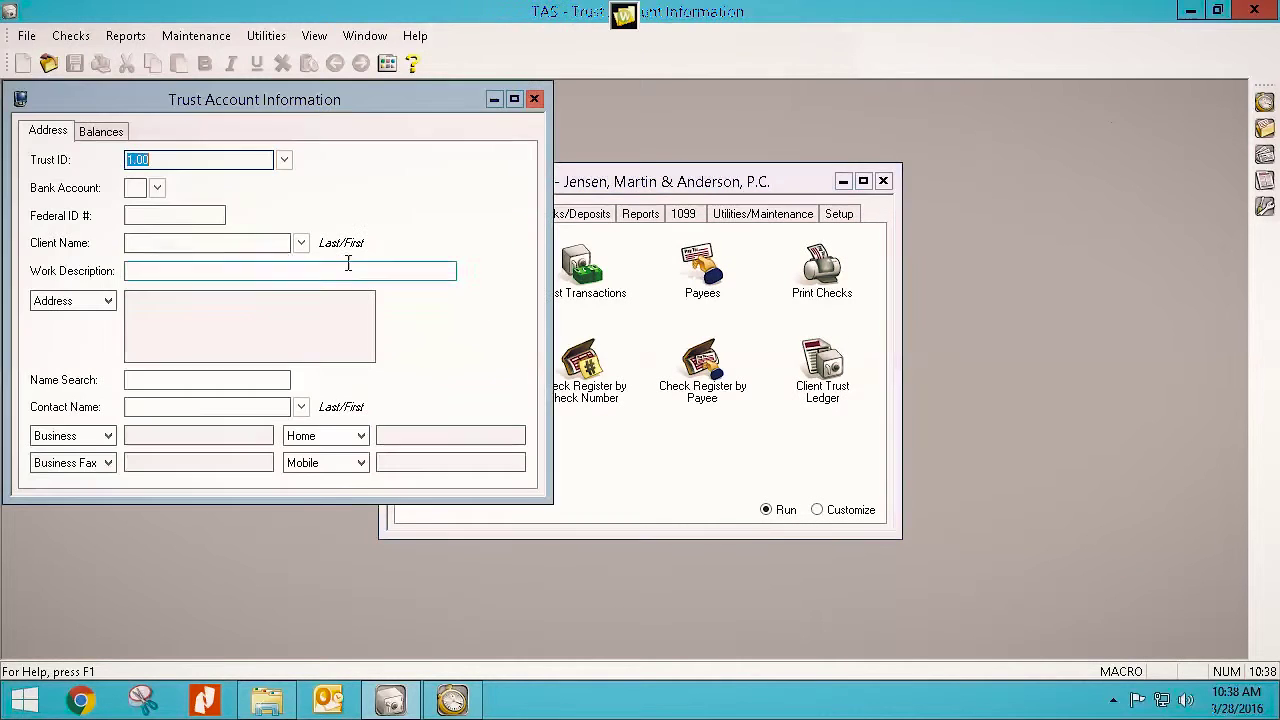
text(100)
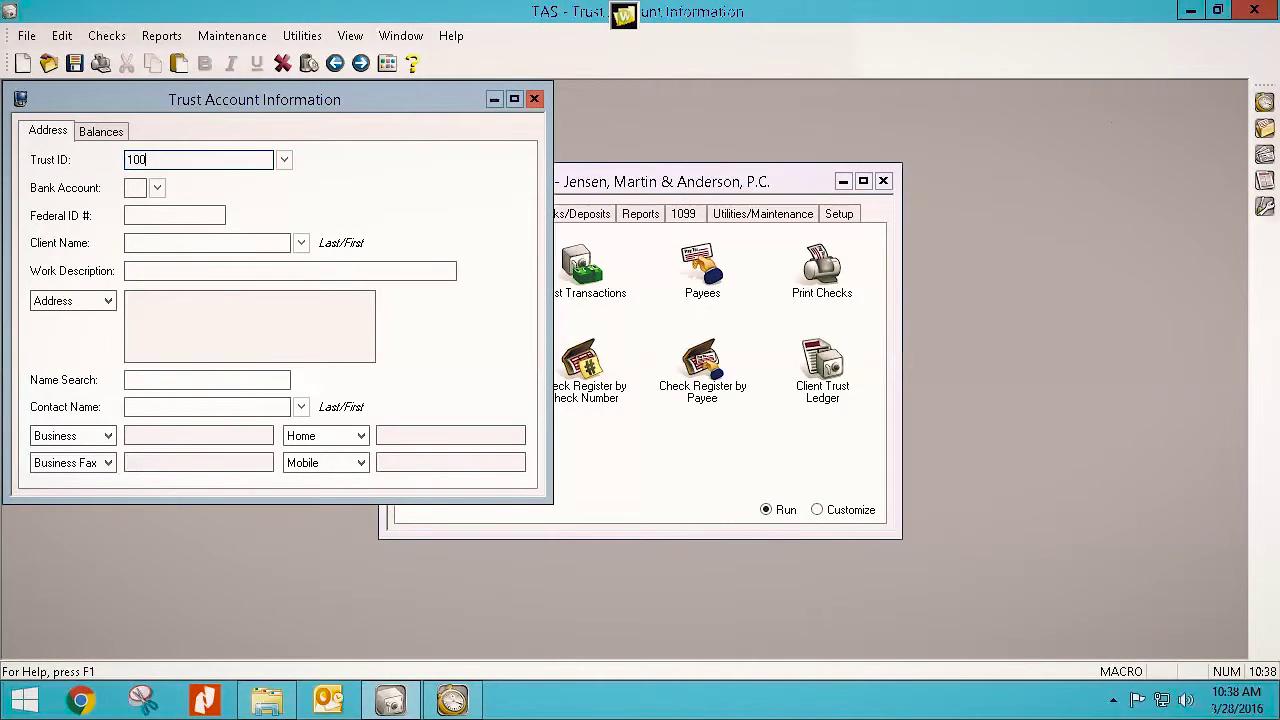
key(Tab)
click(101, 133)
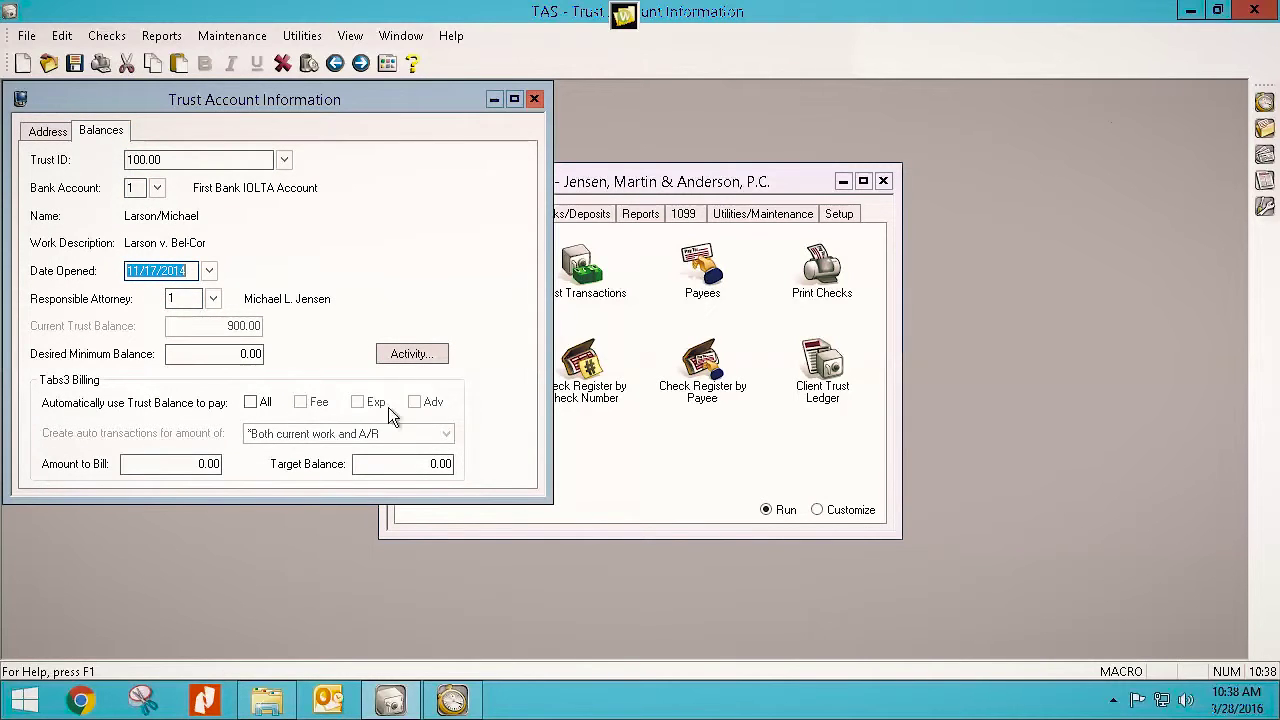
click(251, 402)
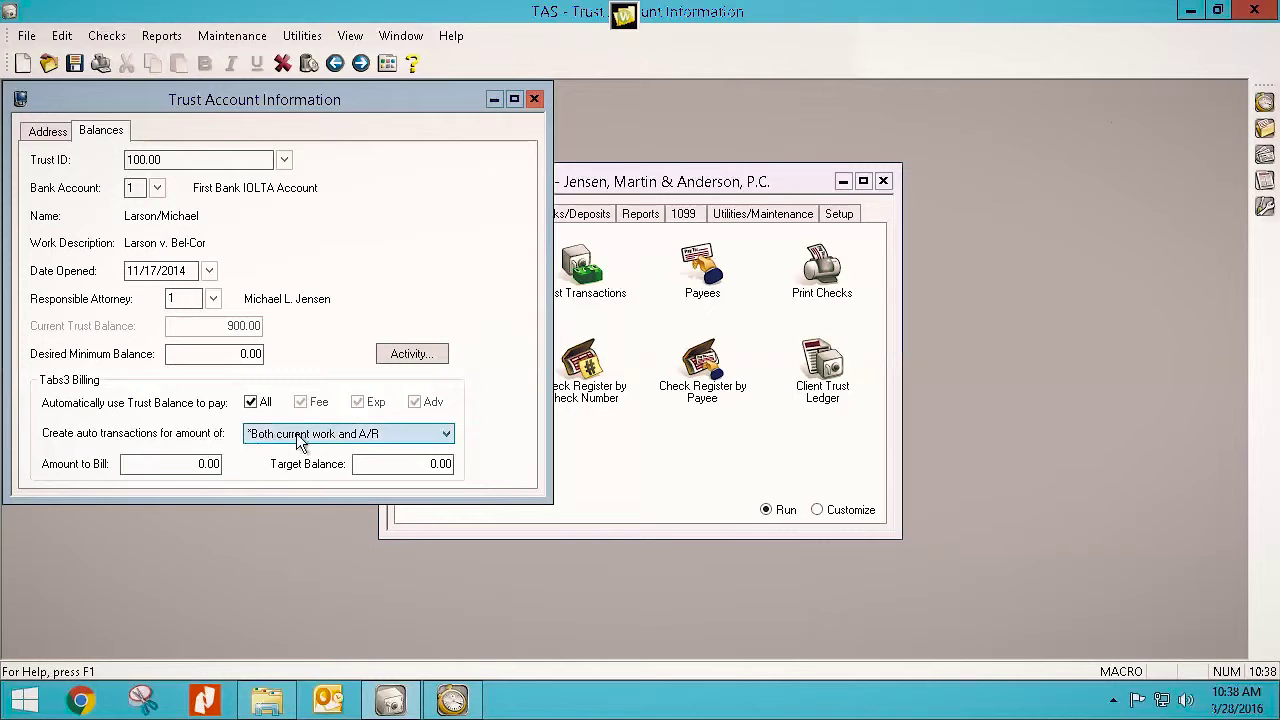
click(445, 437)
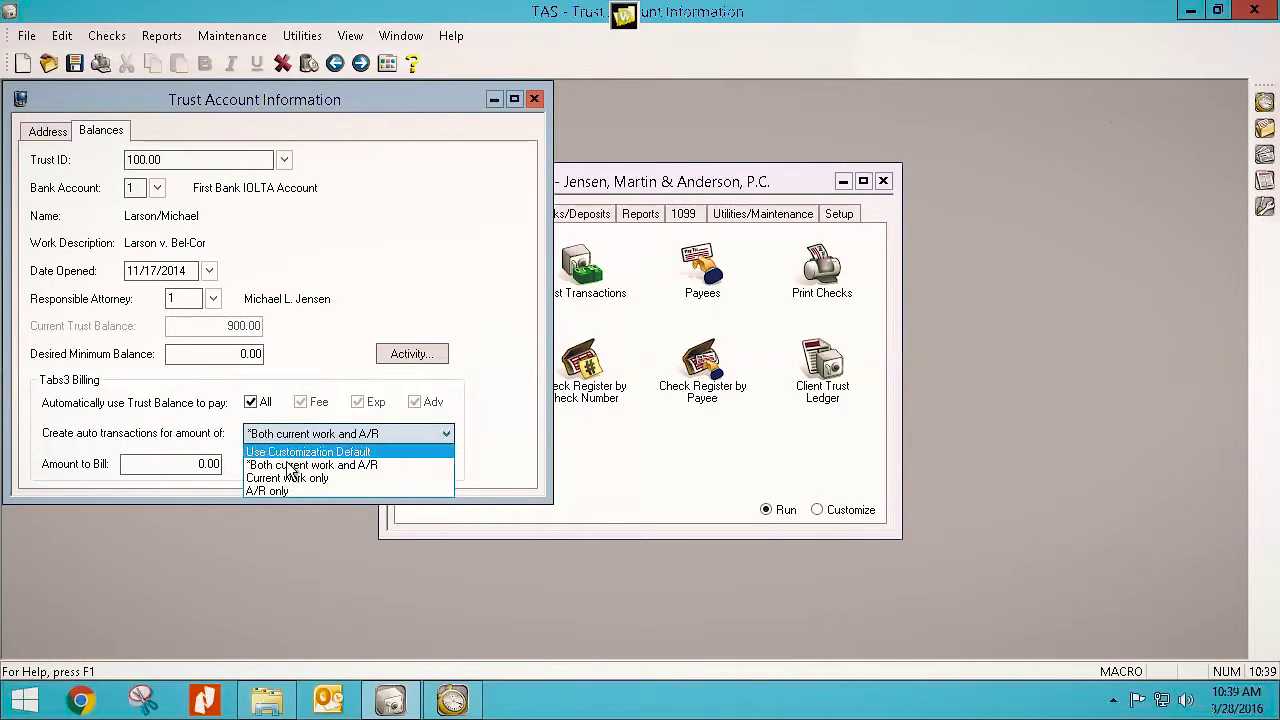
click(74, 64)
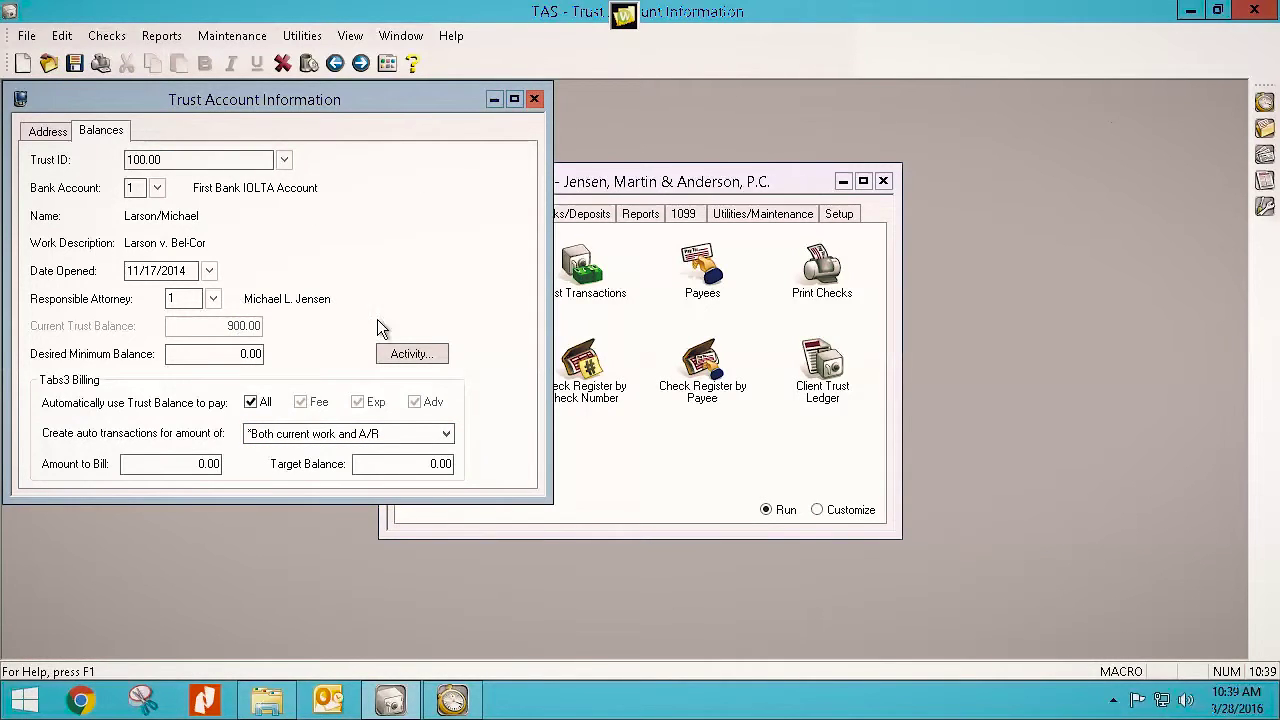
click(534, 99)
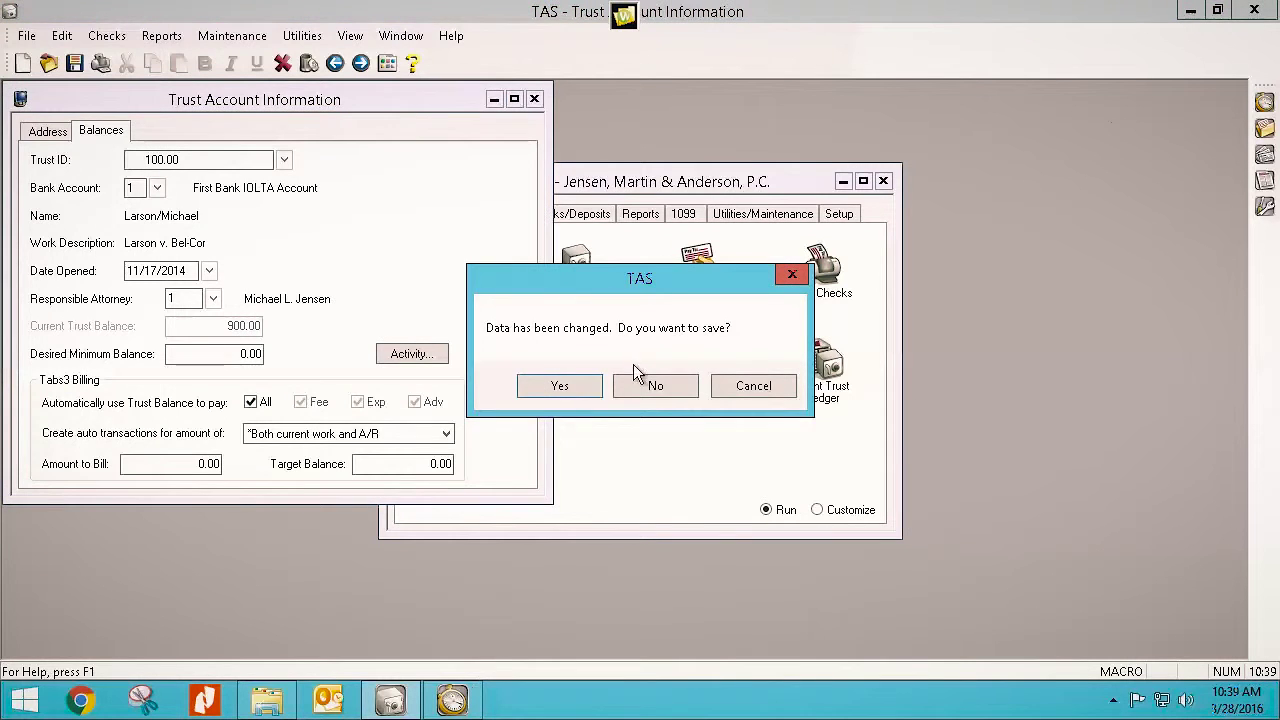
click(558, 386)
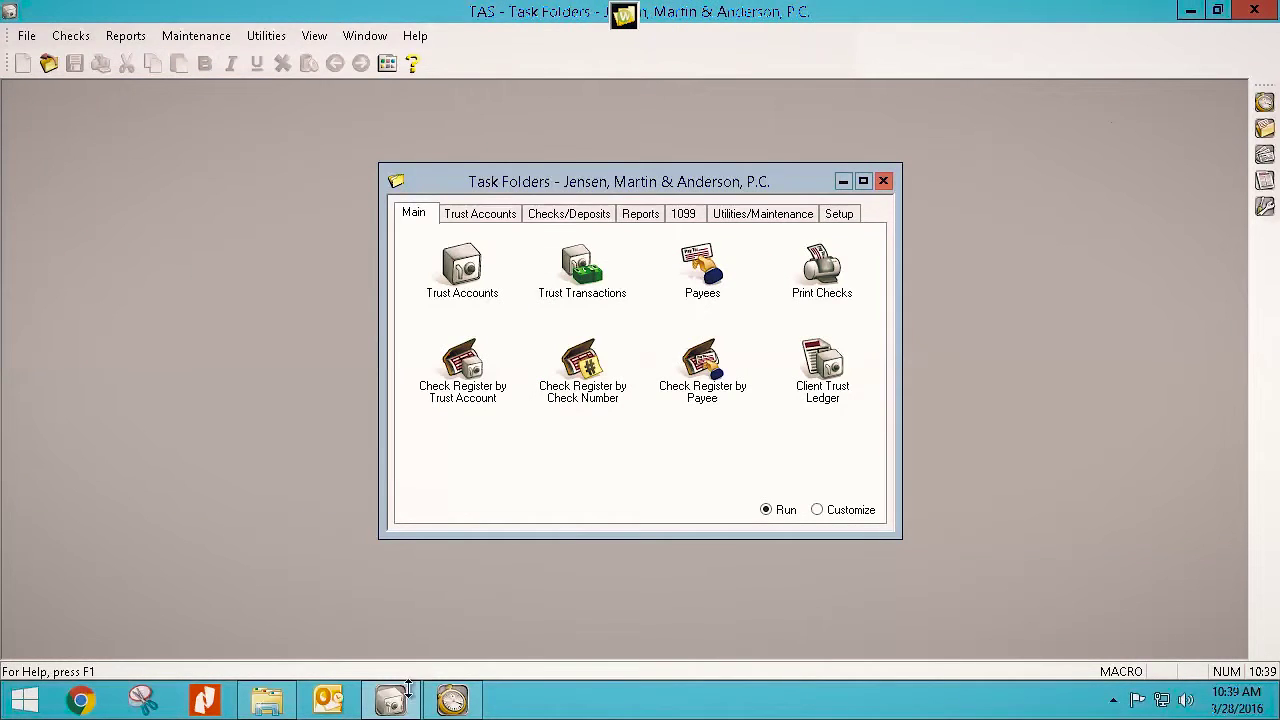
- Switch to Tabs3 and bring up the Bel-Cor case in the Client Manager by its client ID
click(452, 700)
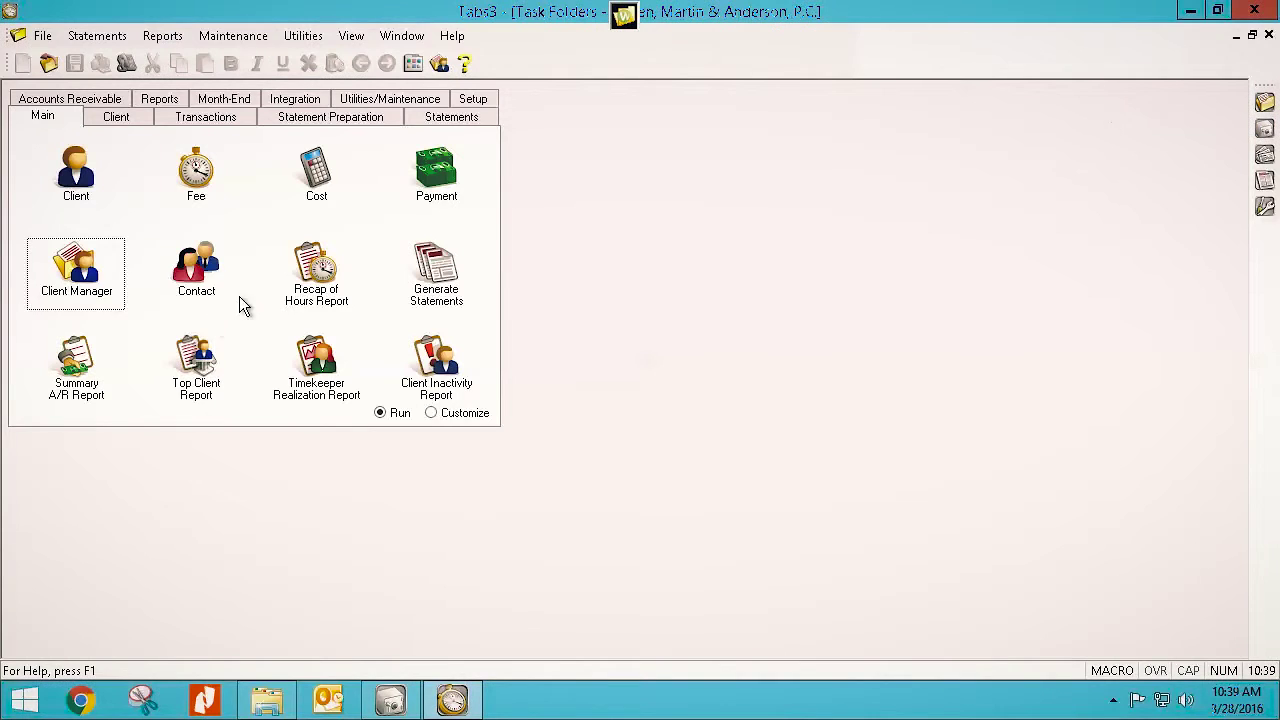
click(66, 272)
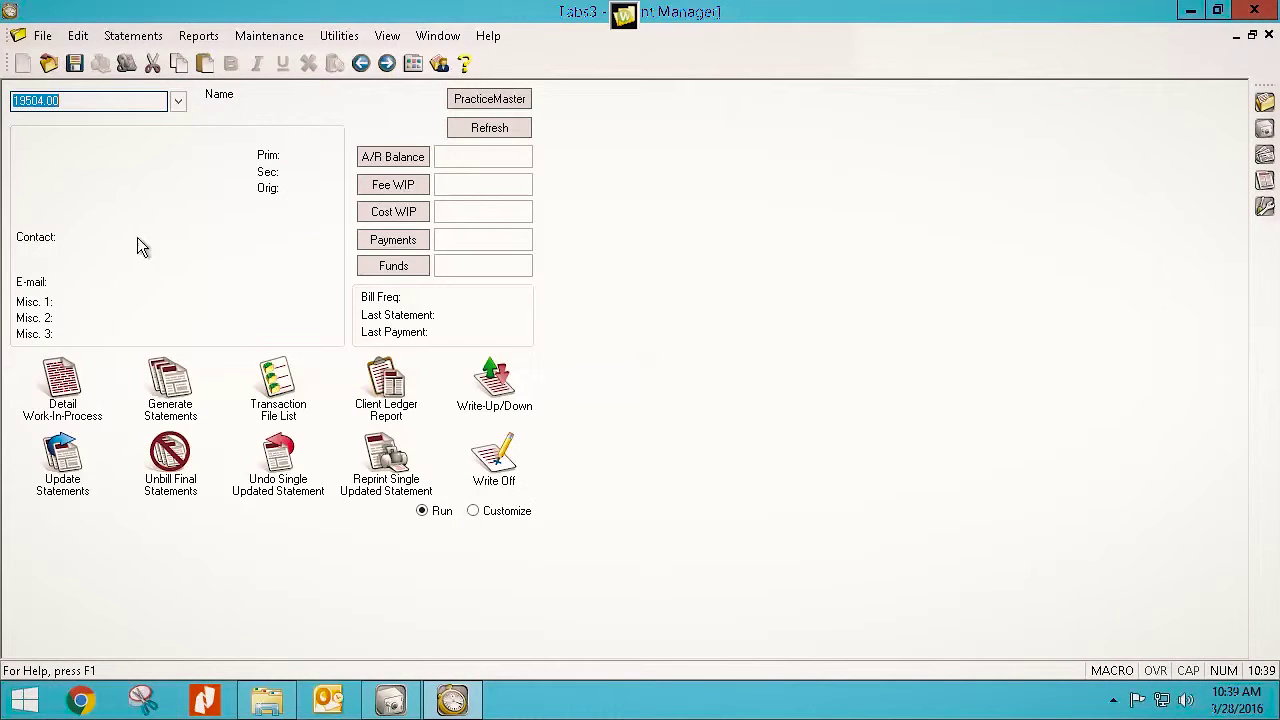
text(100.00)
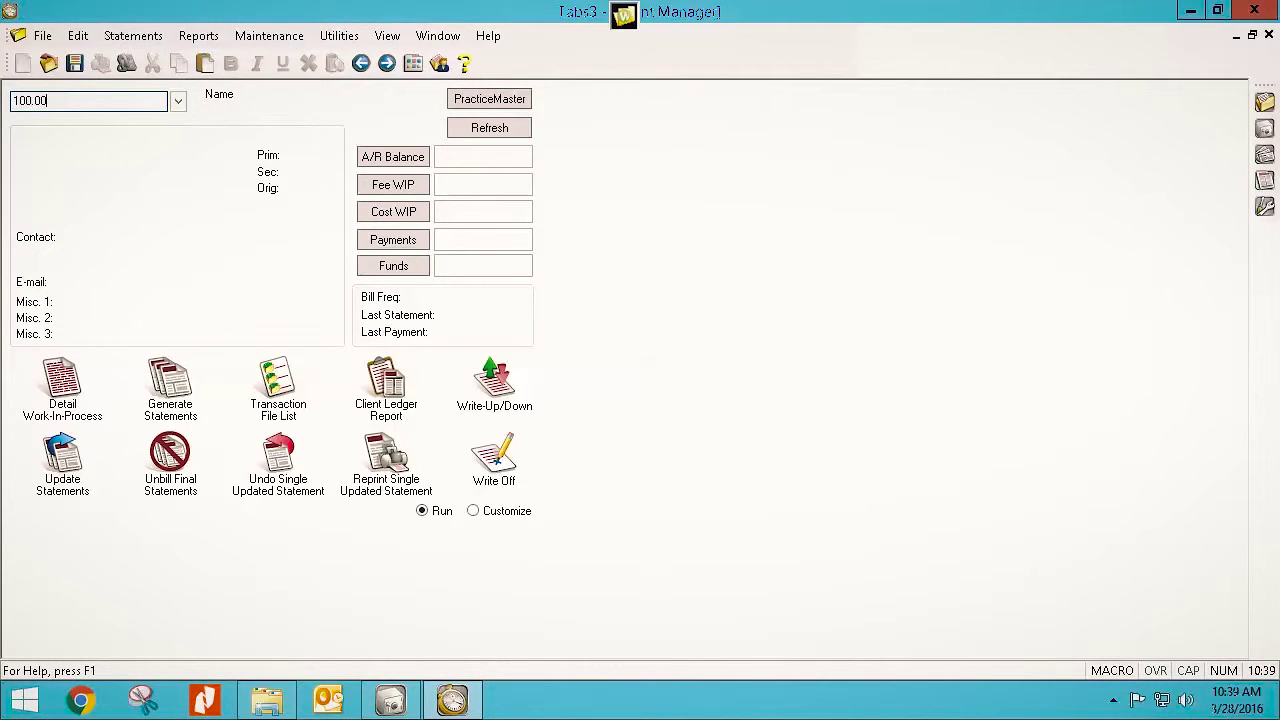
key(Tab)
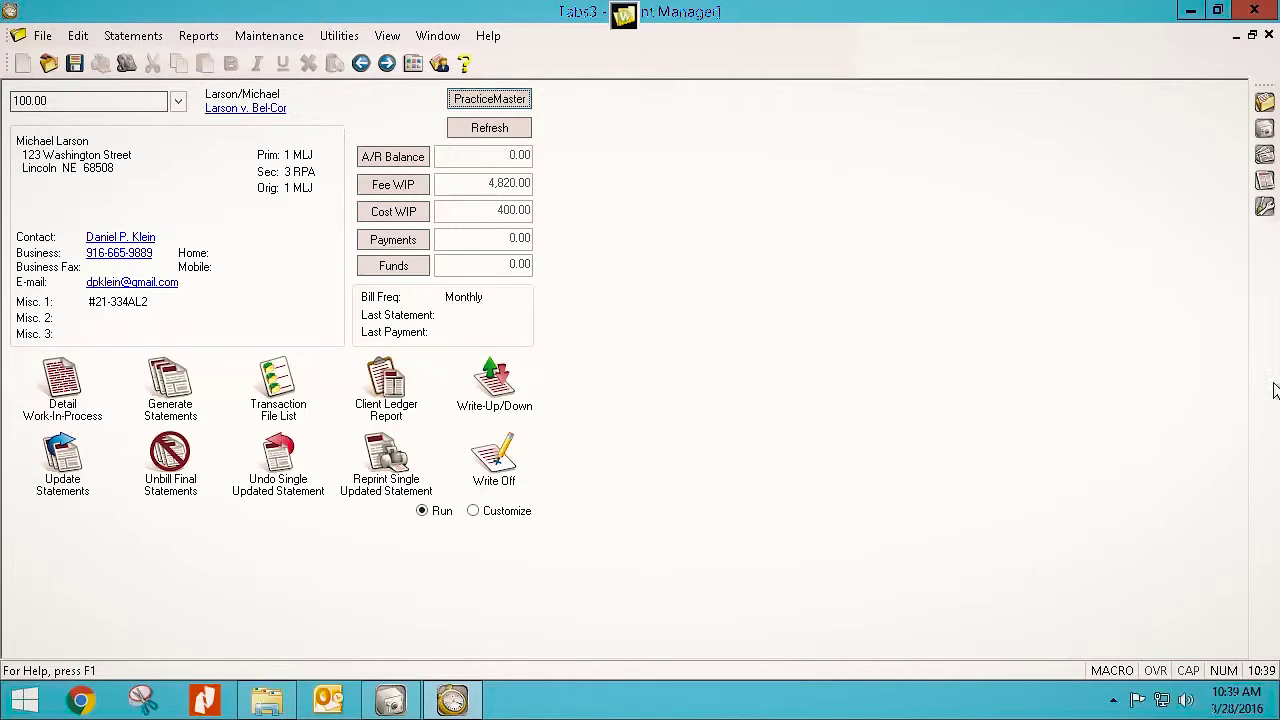
- Set up statement generation for the Bel-Cor case's client ID with Final as the statement type, and run it
right_click(165, 390)
click(218, 527)
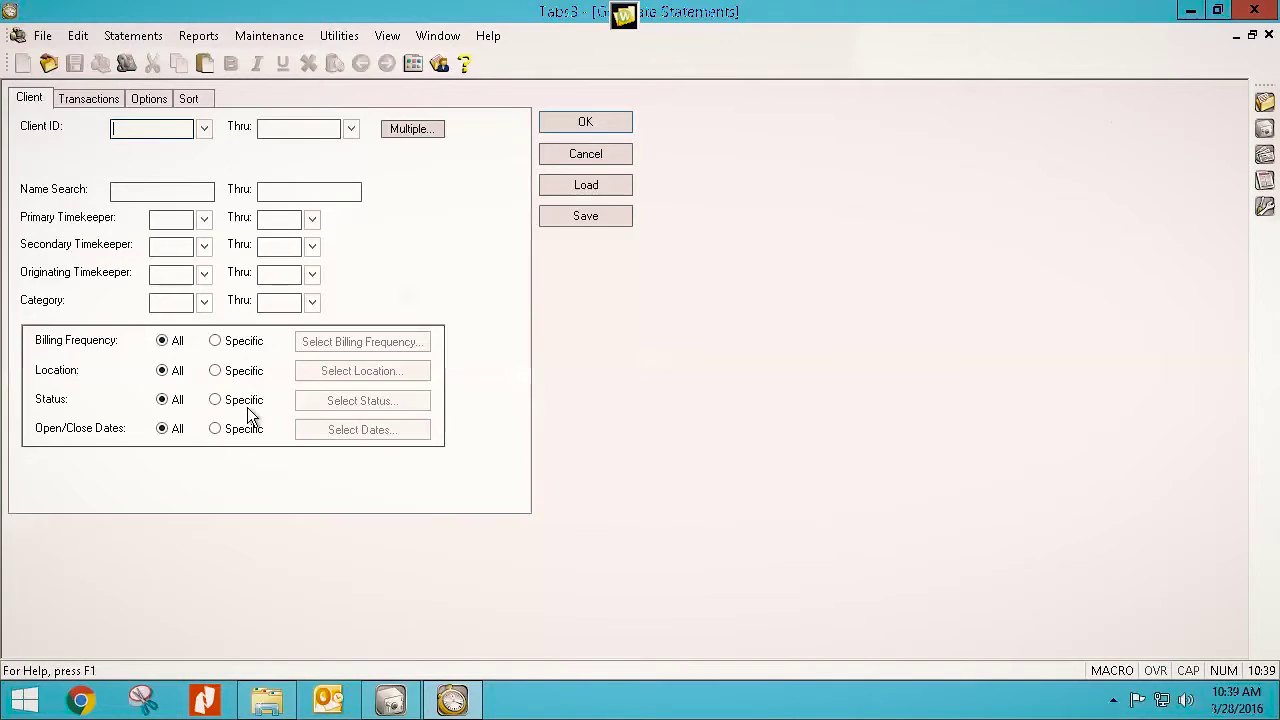
text(100.00)
key(Tab)
click(150, 100)
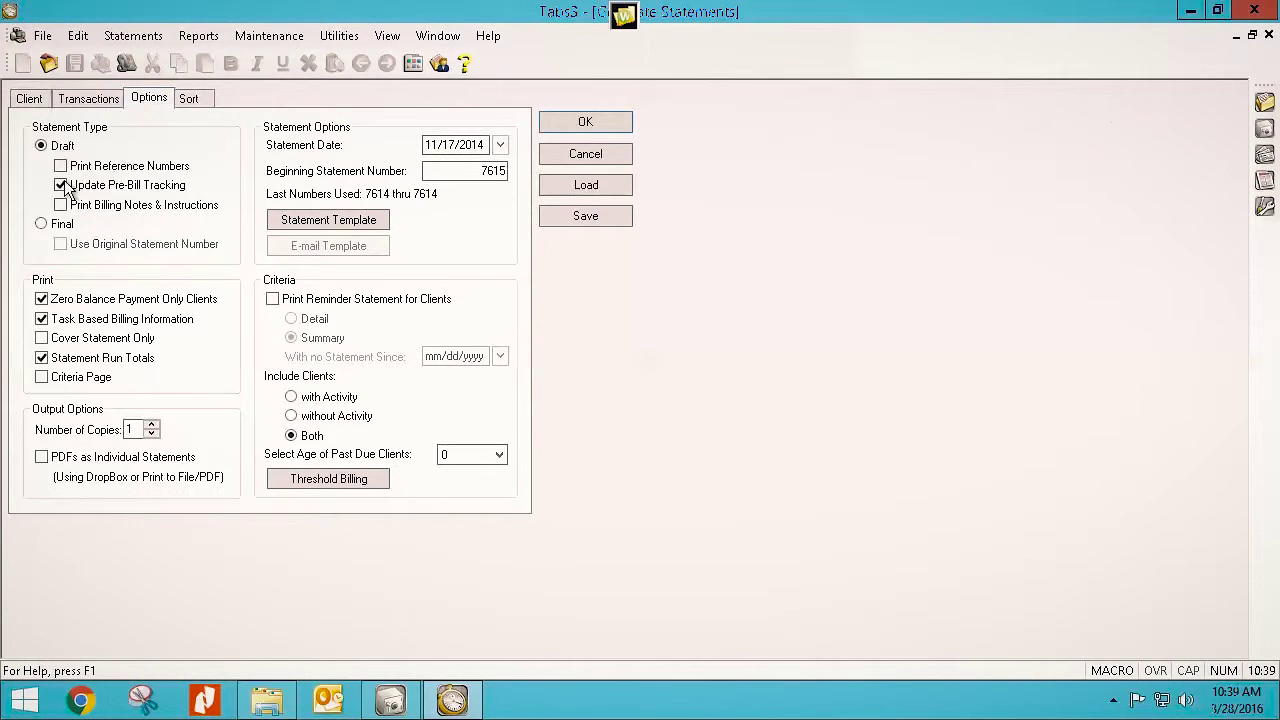
click(41, 224)
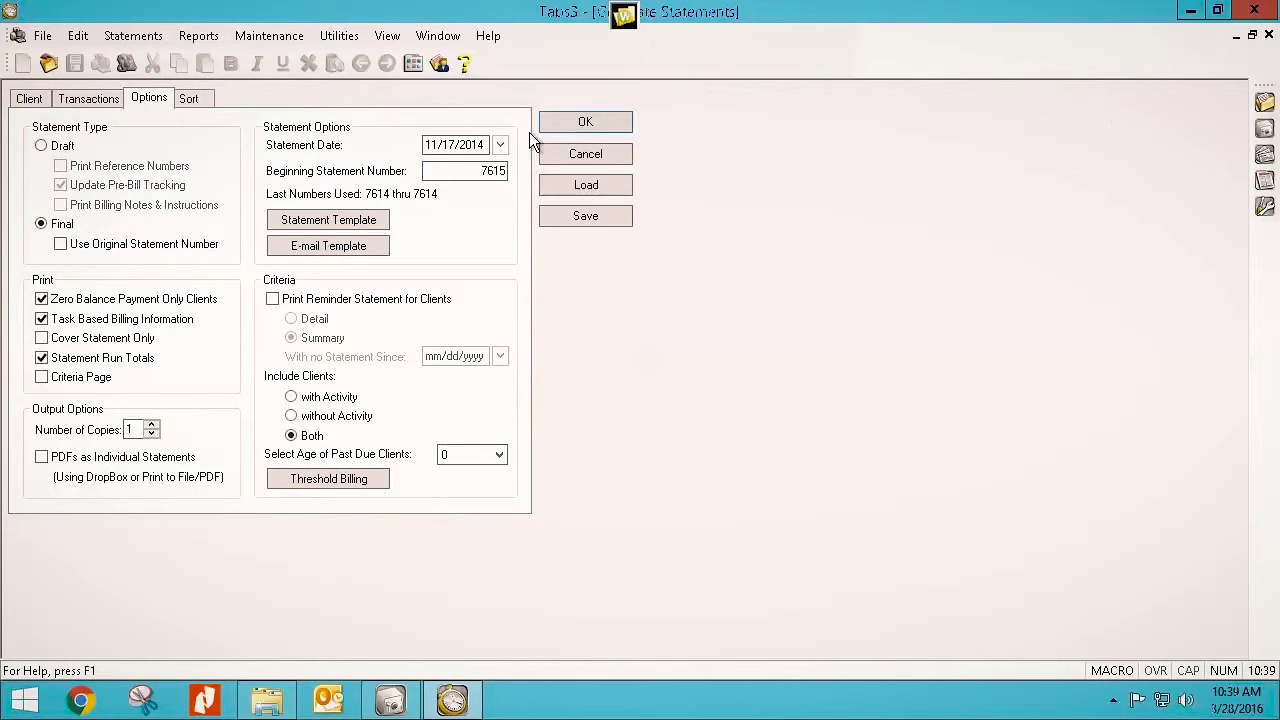
click(593, 118)
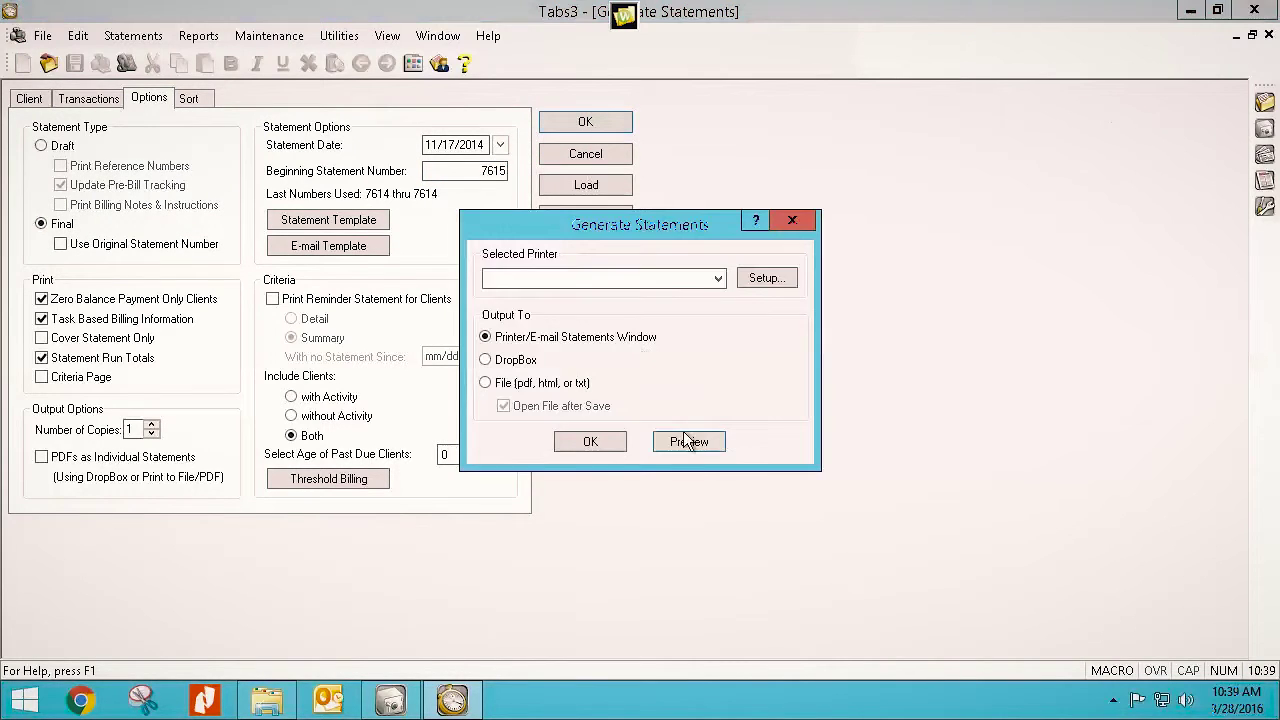
- Choose the Dell 3115cn PCL6 printer for the final statement, output it, and run the generation again as a preview
click(717, 280)
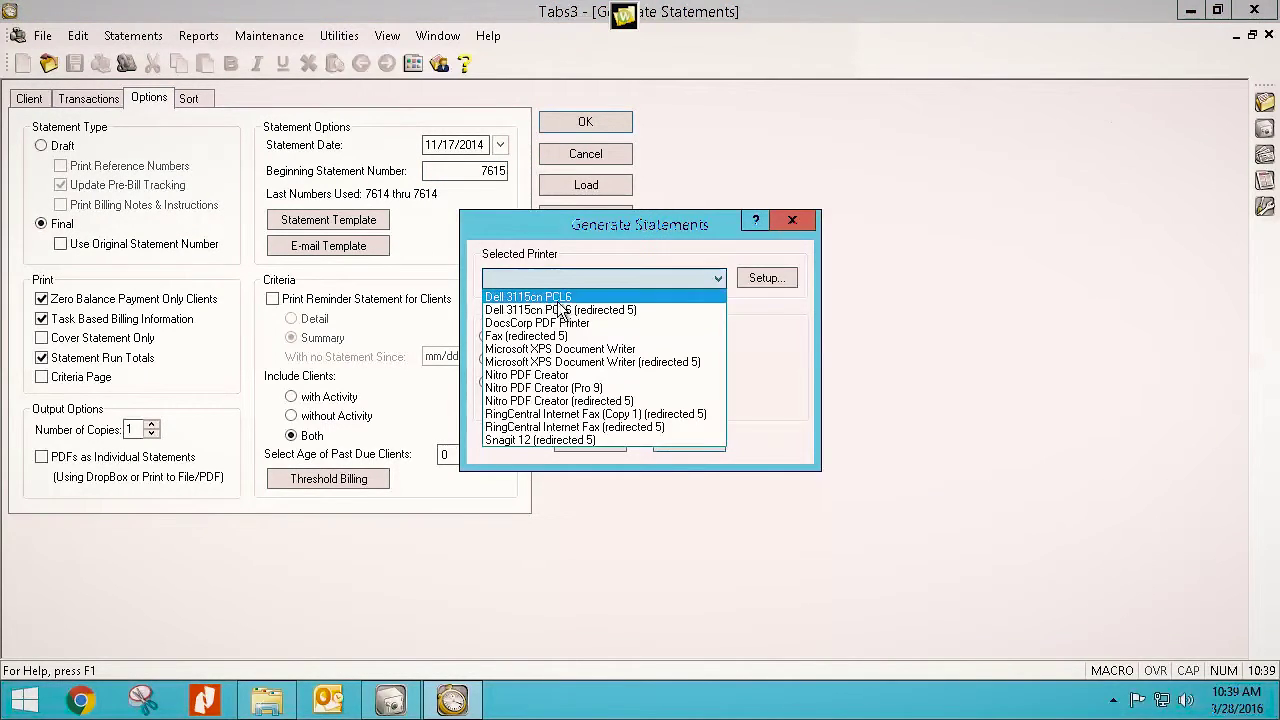
click(560, 294)
click(606, 436)
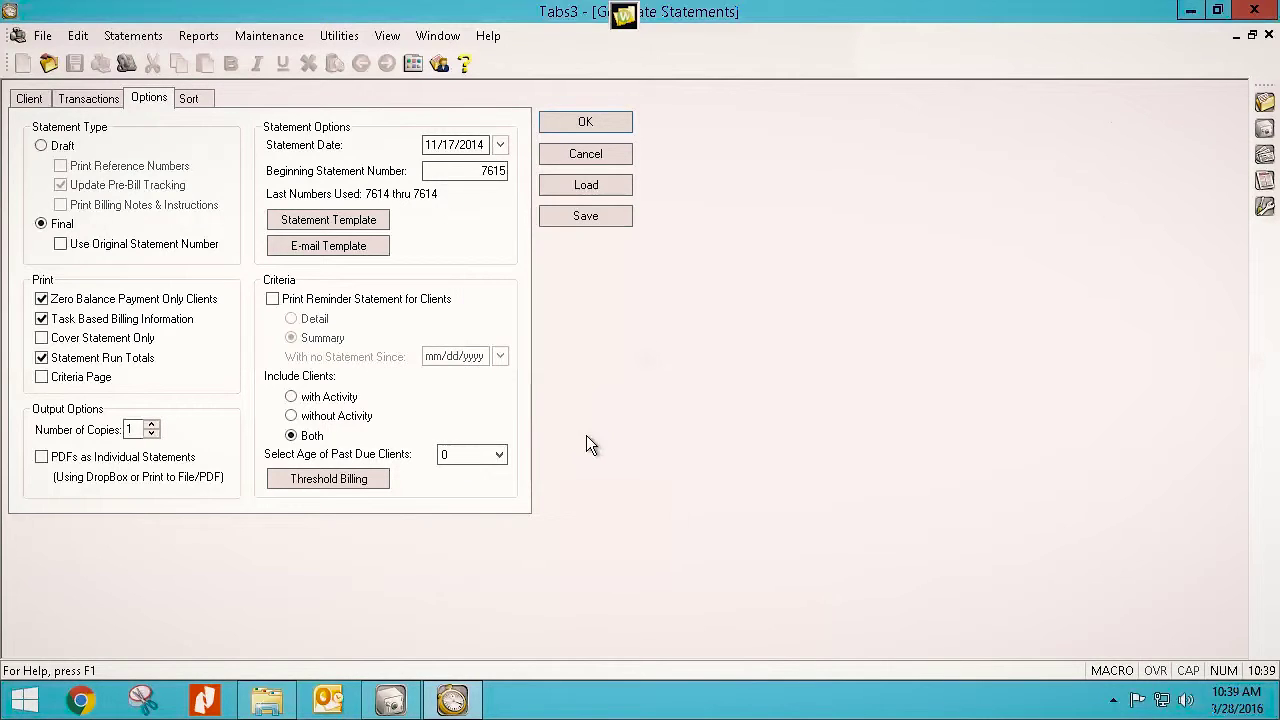
click(545, 128)
click(692, 438)
key(Return)
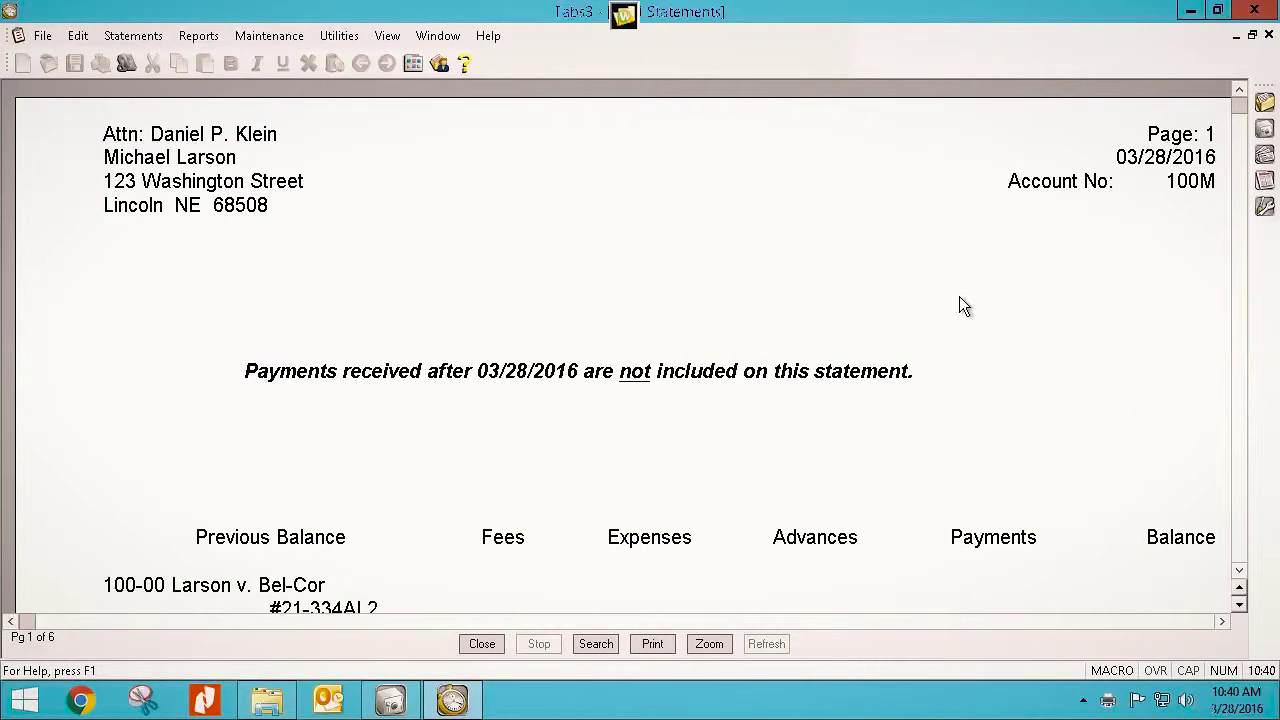
- Review the previewed final statement's fees, advances, automatic trust payment and retainer balance, and leave statement generation
scroll(920, 310, down, 6)
scroll(668, 311, down, 10)
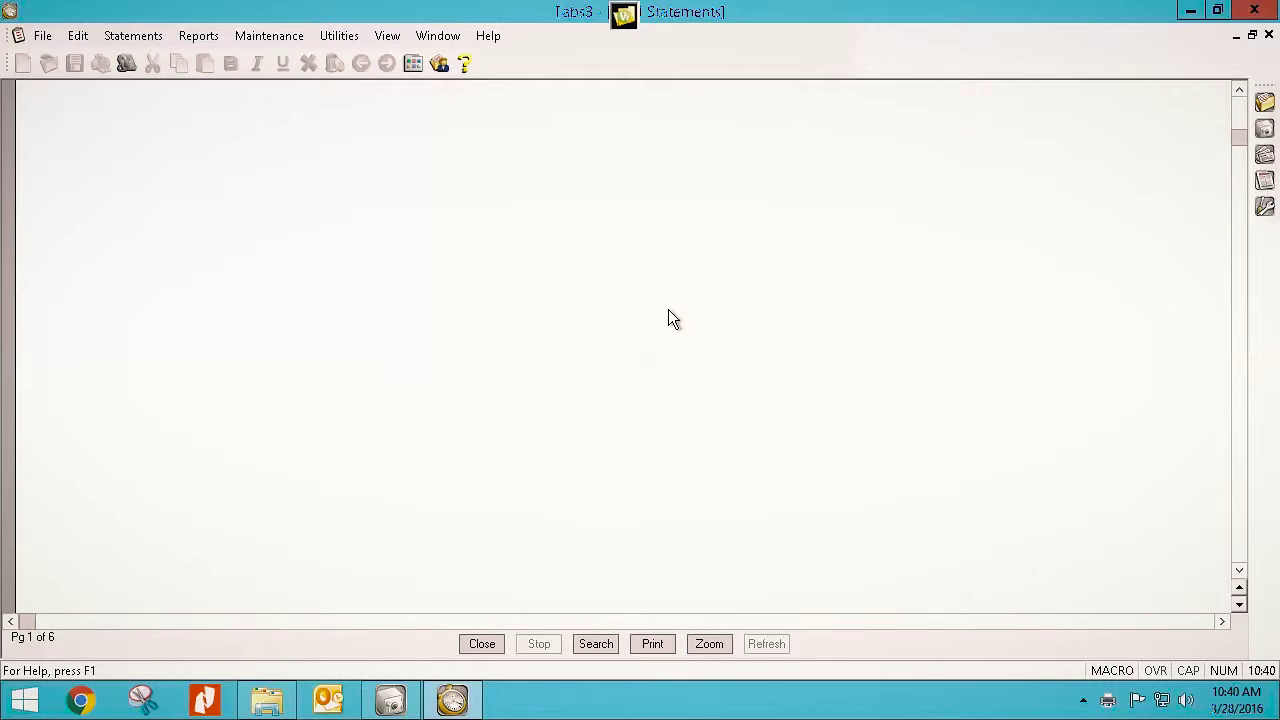
scroll(593, 446, down, 14)
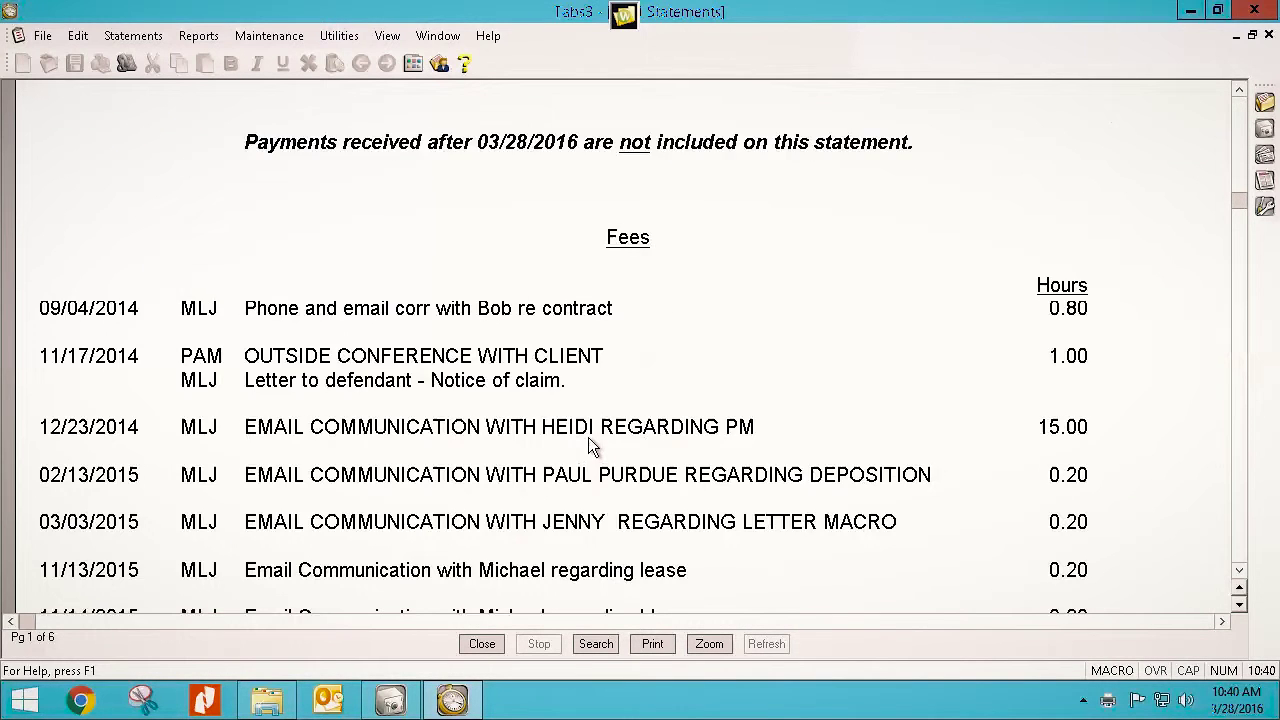
scroll(606, 414, down, 2)
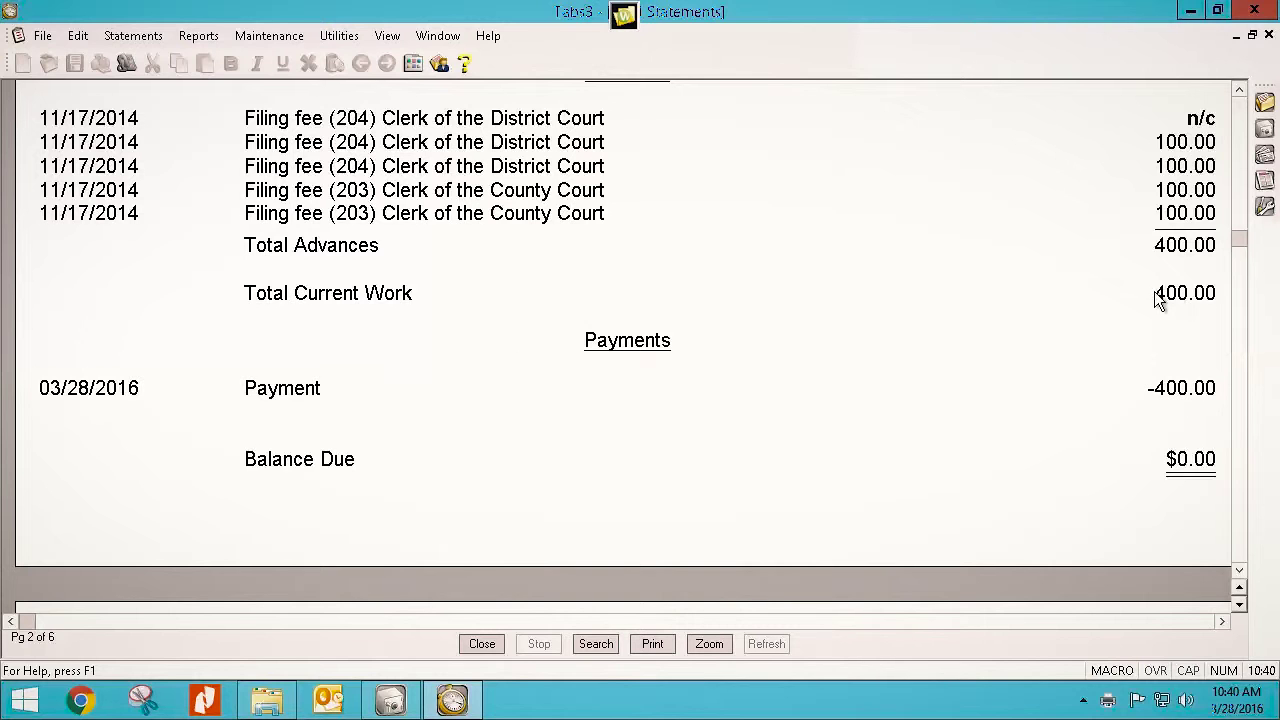
scroll(801, 437, down, 6)
scroll(786, 437, down, 4)
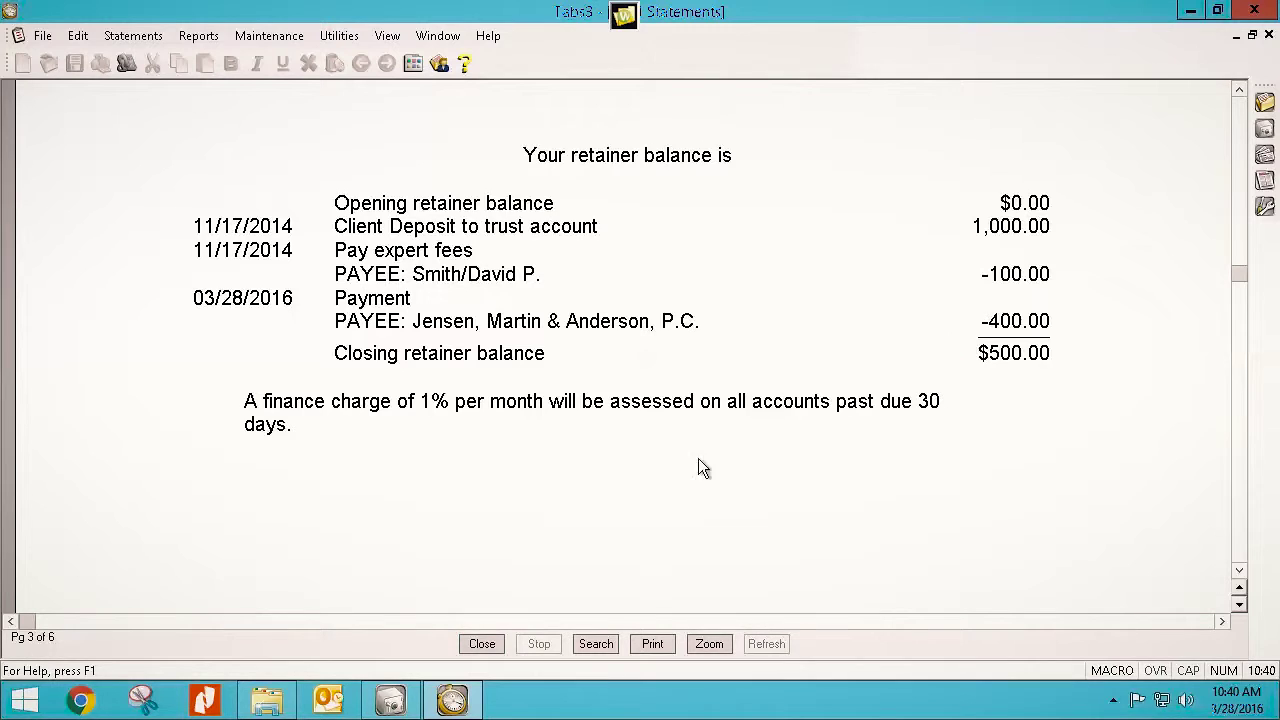
click(480, 644)
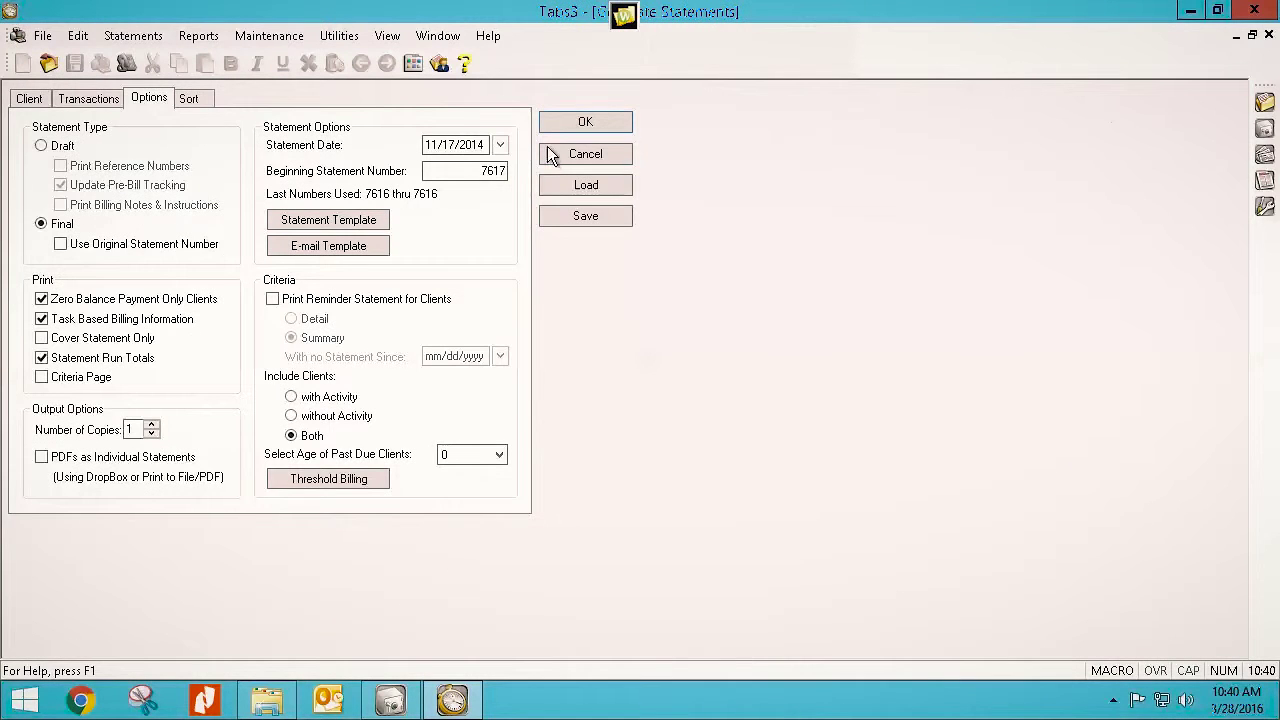
click(585, 155)
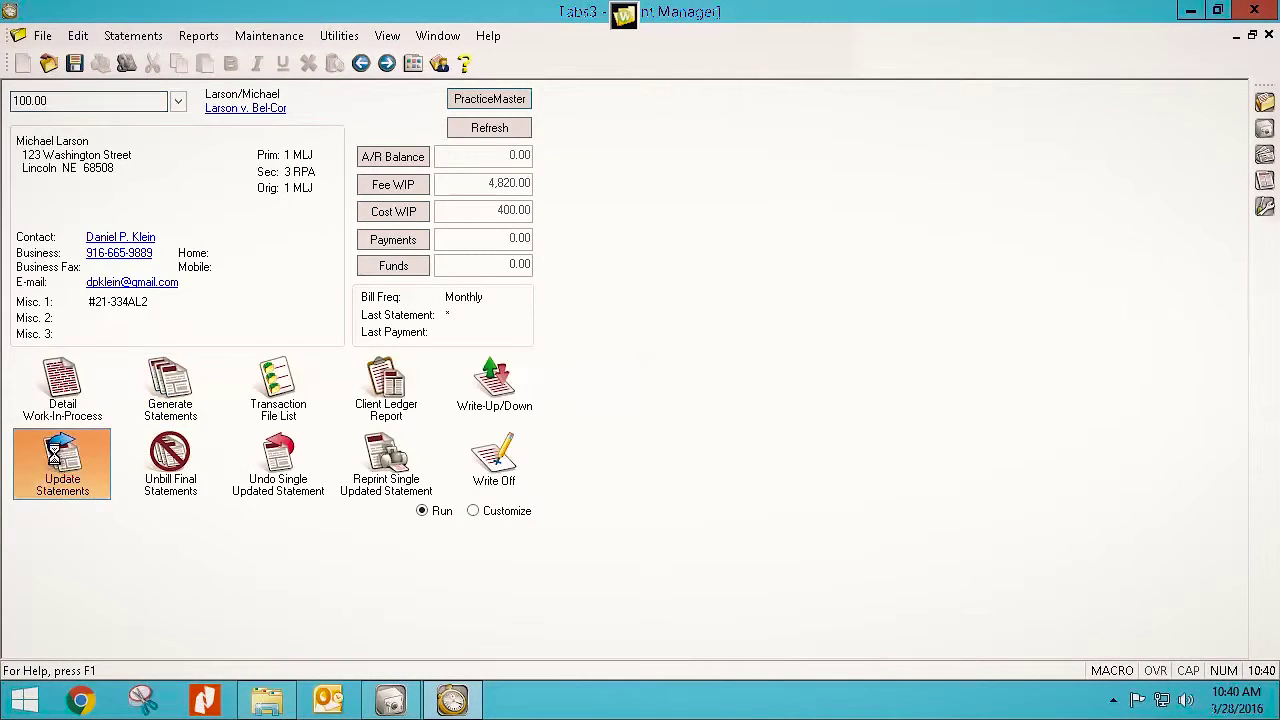
- Update the Bel-Cor case's final statement and skip printing the verification list
click(63, 465)
click(125, 250)
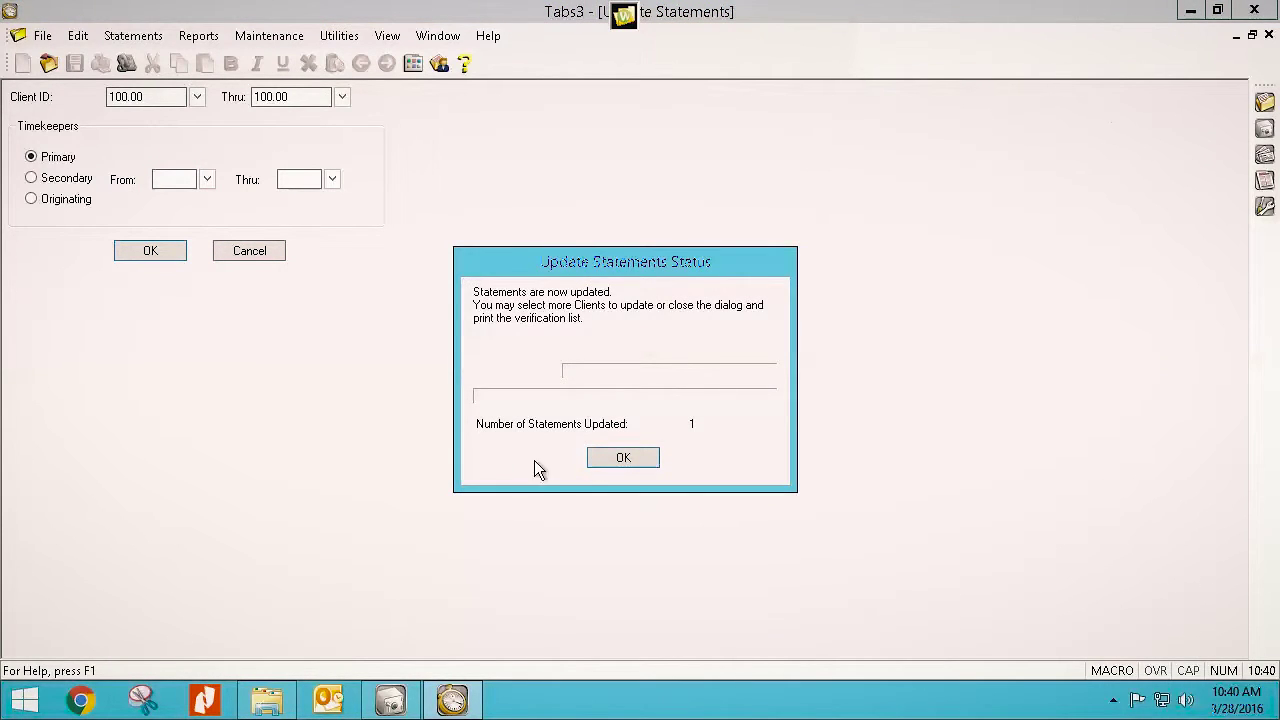
click(600, 457)
click(252, 251)
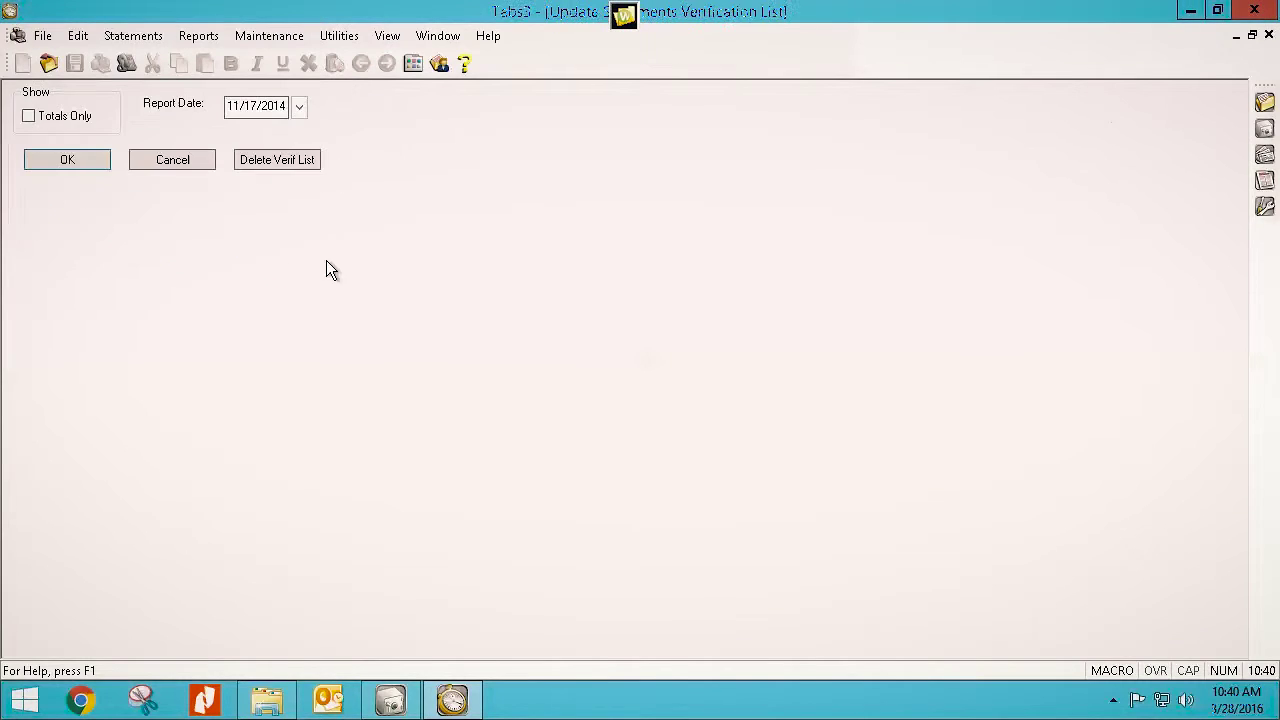
click(184, 163)
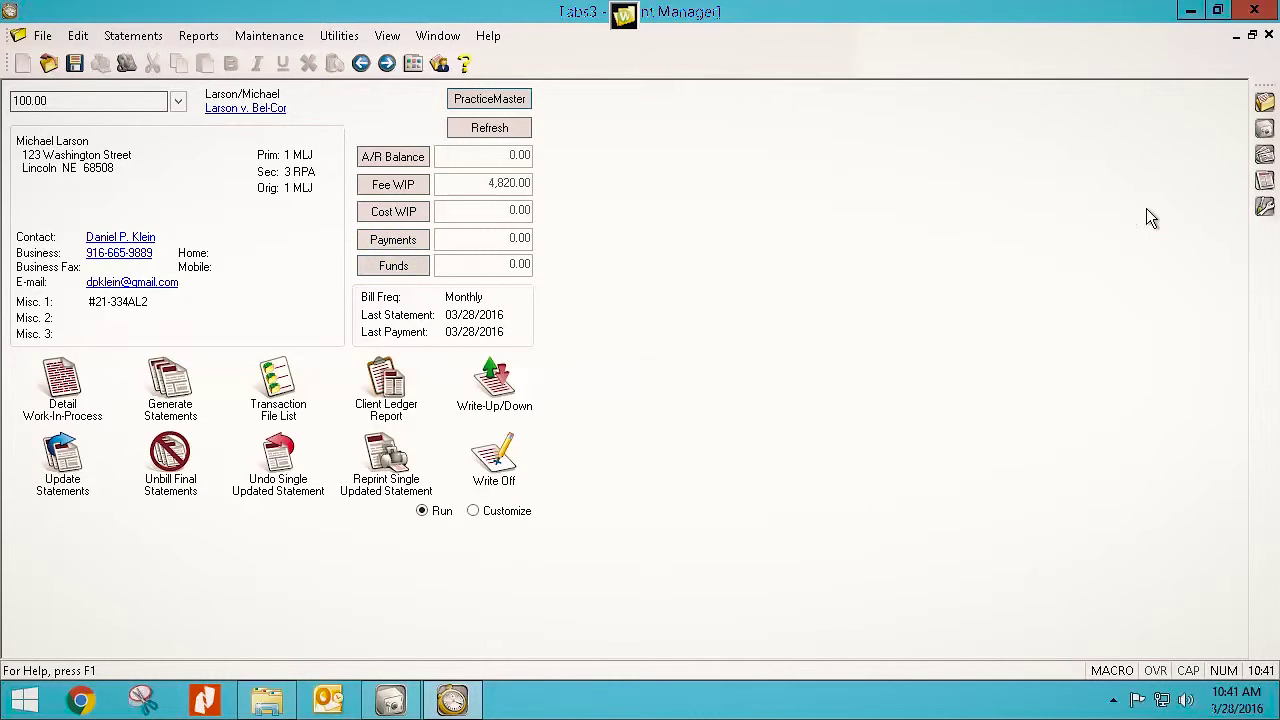
- Close the Client Manager and switch back to the trust accounting software (TAS)
click(1268, 35)
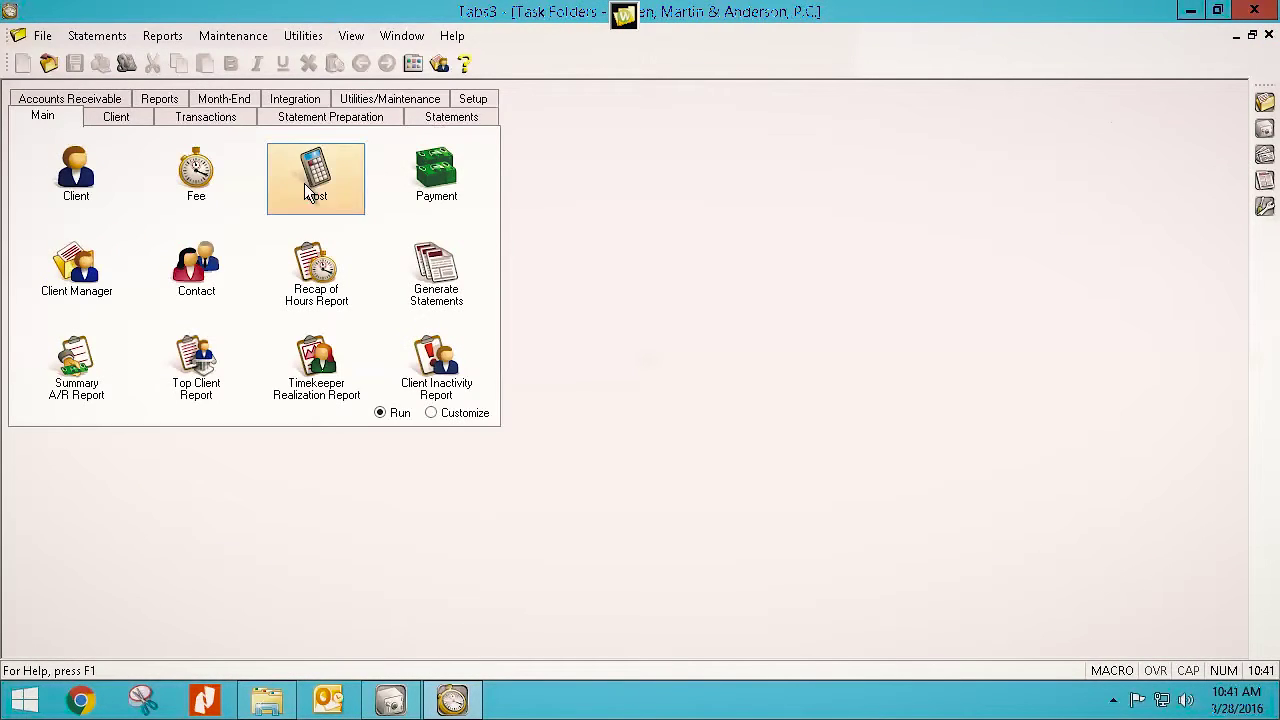
click(1268, 34)
click(413, 63)
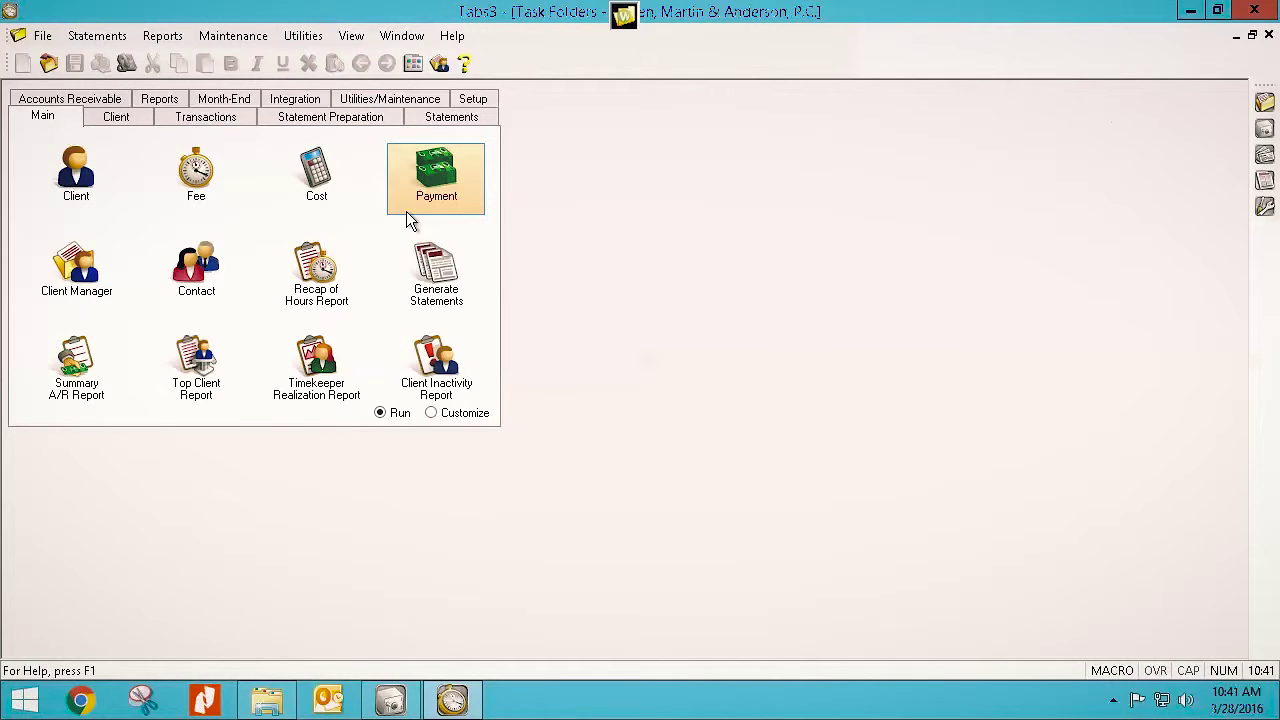
click(412, 702)
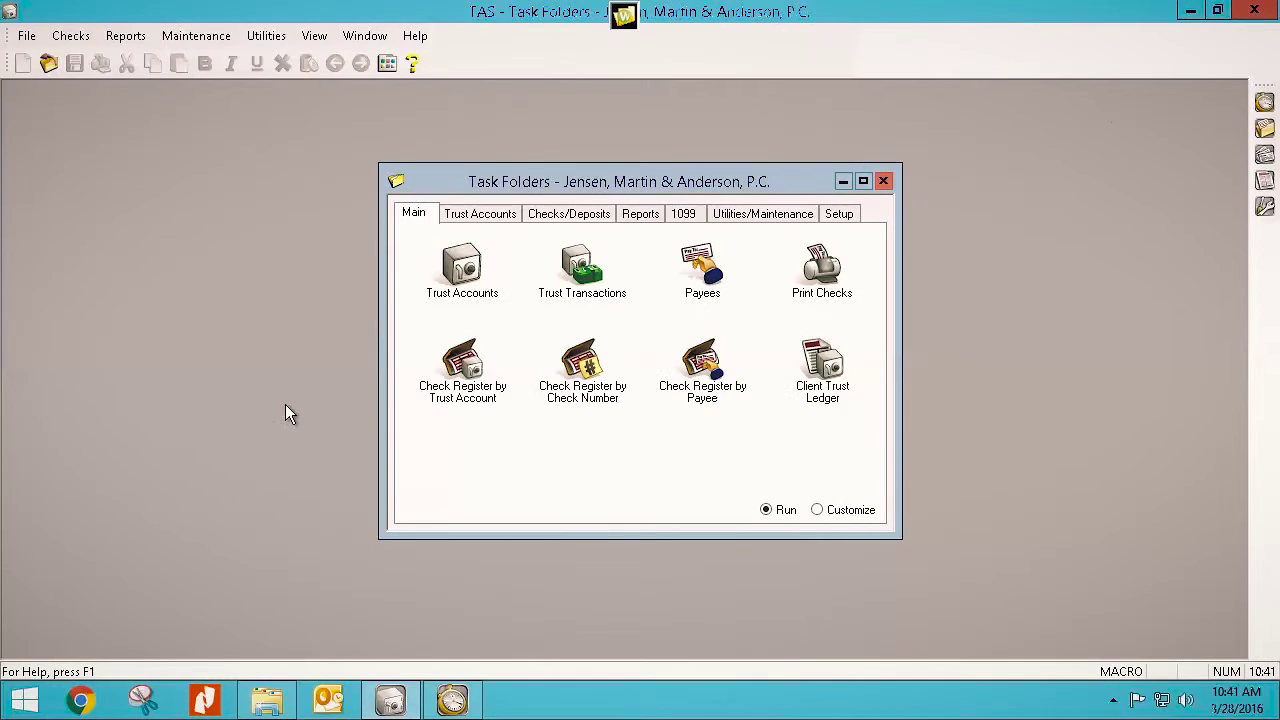